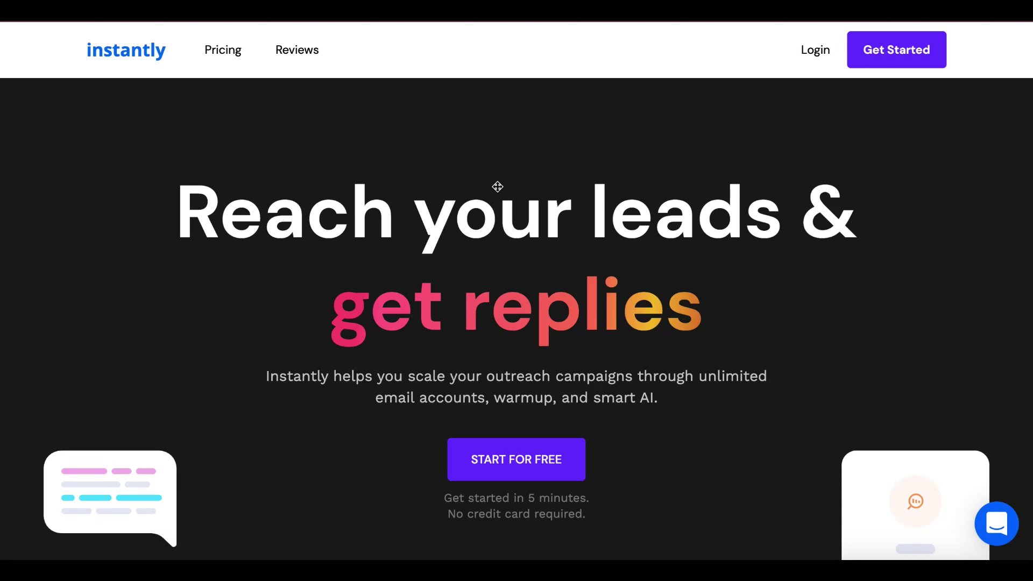
pyautogui.scroll(-2, 498, 186)
pyautogui.scroll(-1, 497, 186)
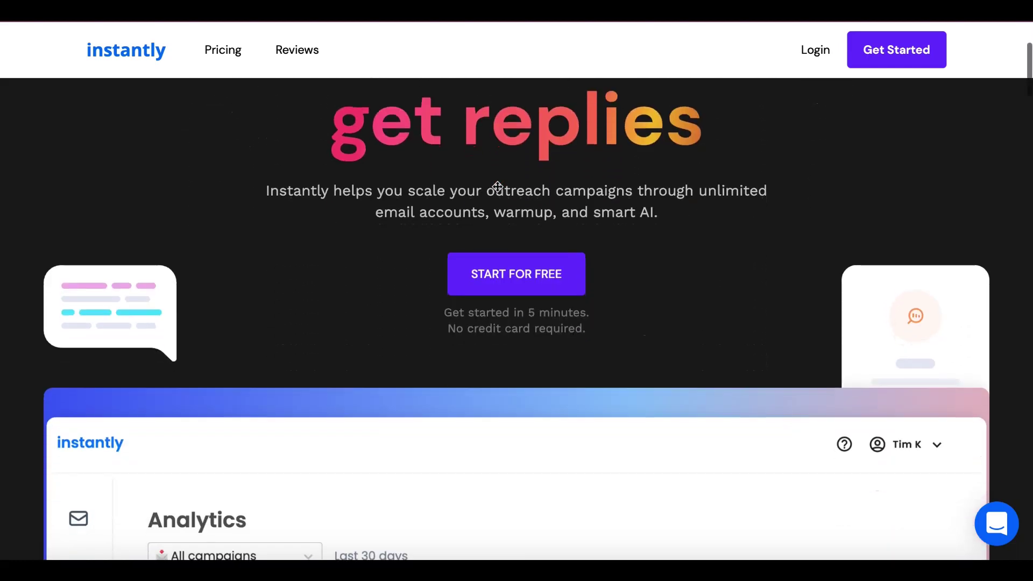
pyautogui.scroll(-2, 497, 187)
pyautogui.scroll(-2, 497, 186)
pyautogui.scroll(-2, 498, 187)
pyautogui.scroll(-1, 497, 187)
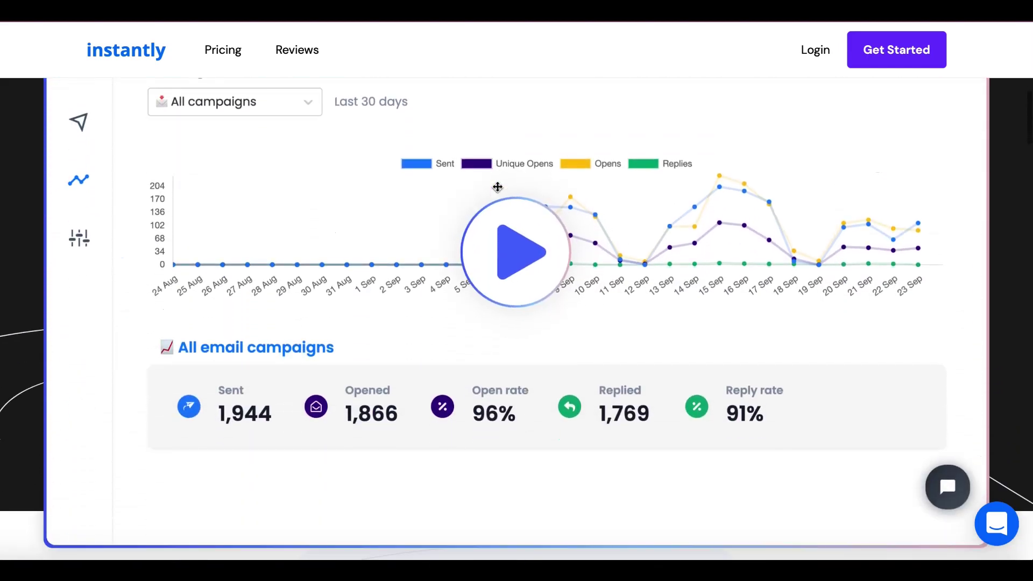
pyautogui.scroll(-3, 497, 186)
pyautogui.scroll(-3, 497, 186)
pyautogui.scroll(-1, 498, 187)
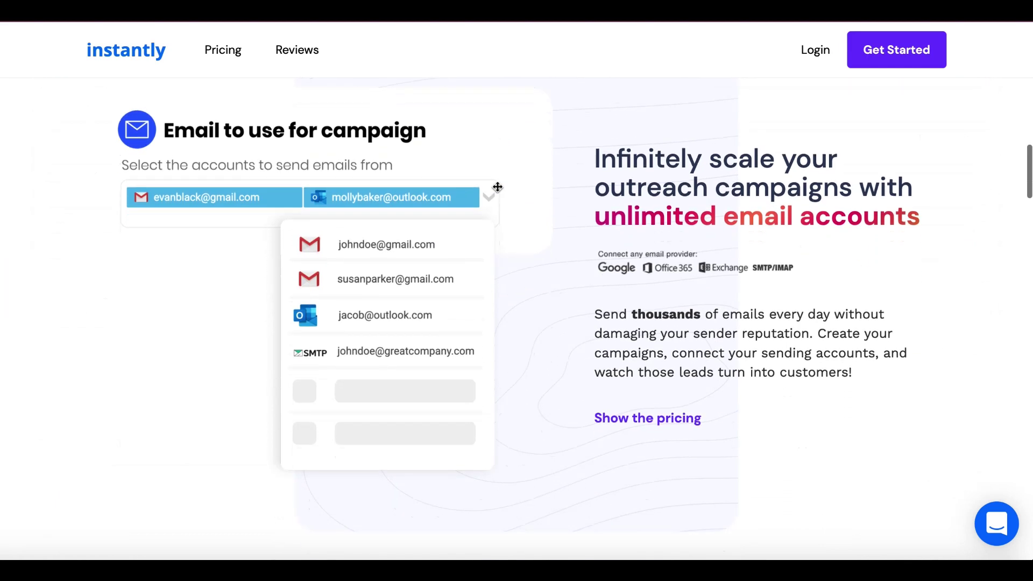
pyautogui.scroll(-1, 498, 188)
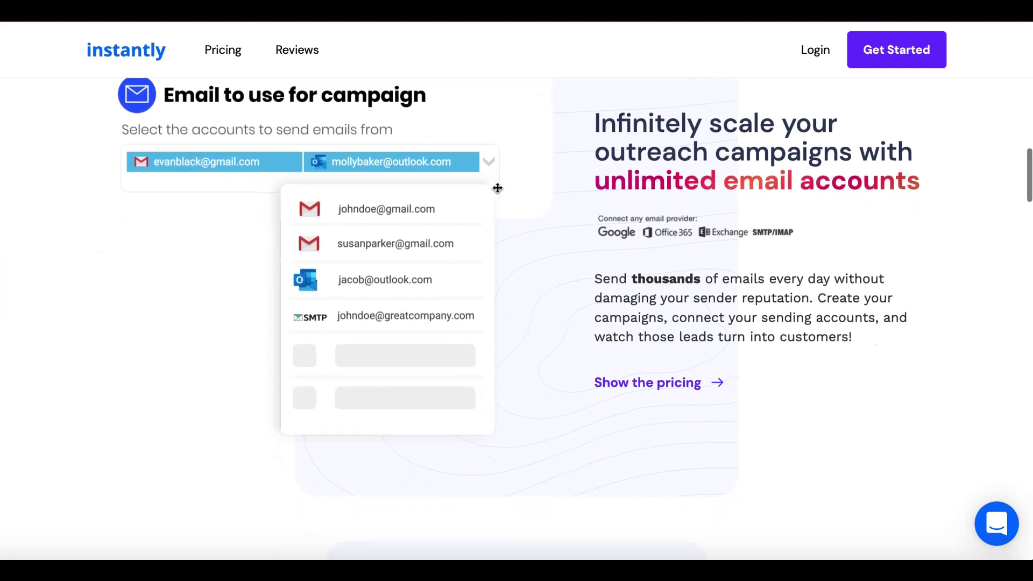
pyautogui.scroll(-1, 498, 188)
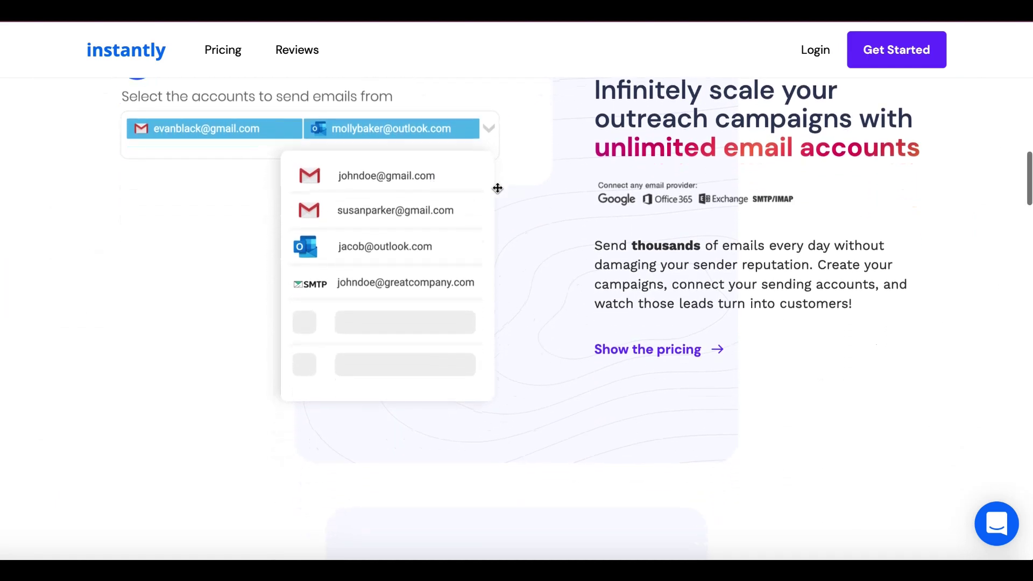
pyautogui.scroll(-1, 498, 189)
pyautogui.scroll(-1, 498, 188)
pyautogui.scroll(-1, 497, 188)
pyautogui.scroll(-2, 498, 188)
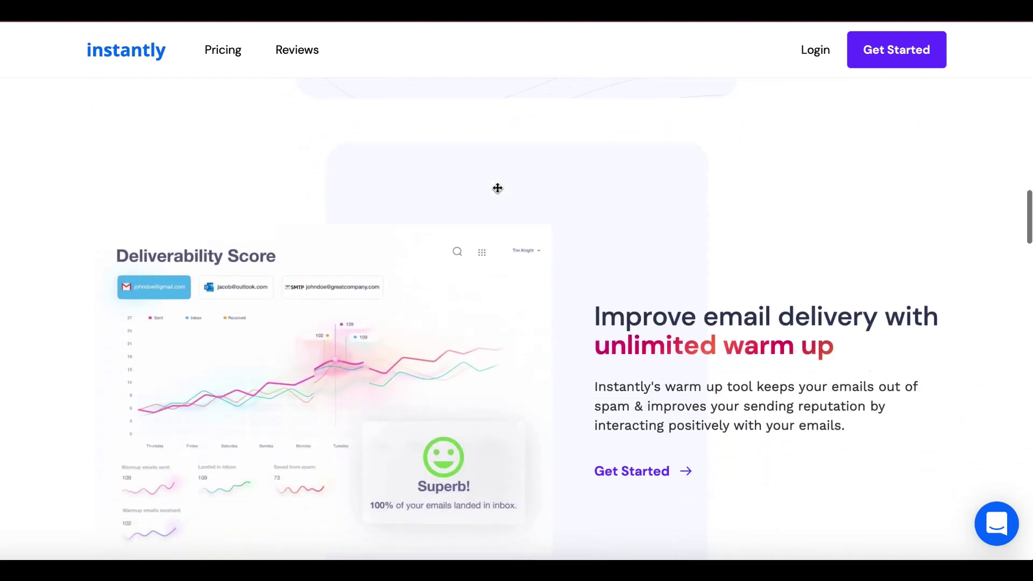
pyautogui.scroll(-2, 498, 188)
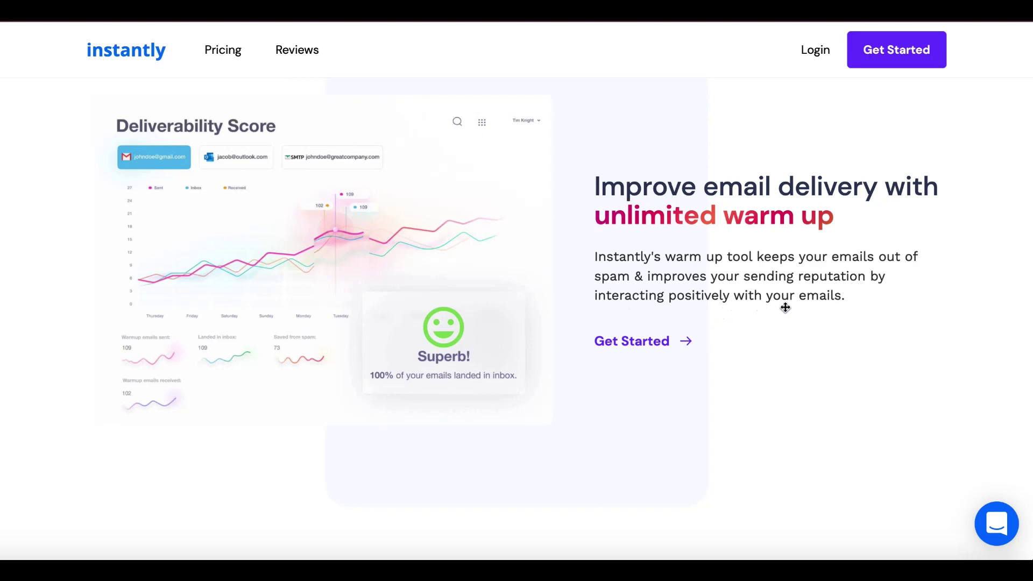
pyautogui.scroll(-3, 674, 298)
pyautogui.scroll(-5, 673, 298)
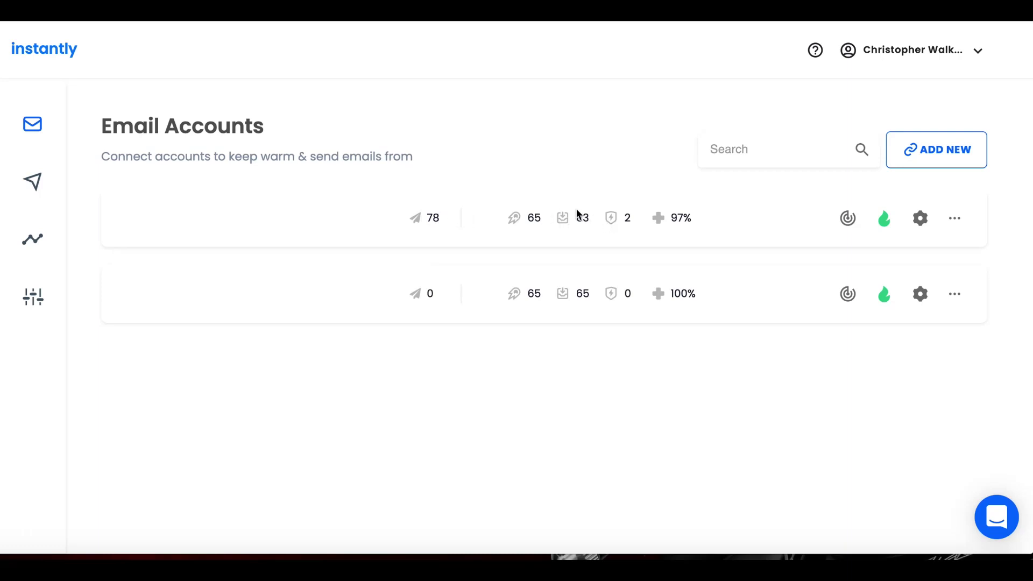
# Step: Show the first email account's warmup stats: 97% of warmup emails landed in inbox
pyautogui.click(920, 220)
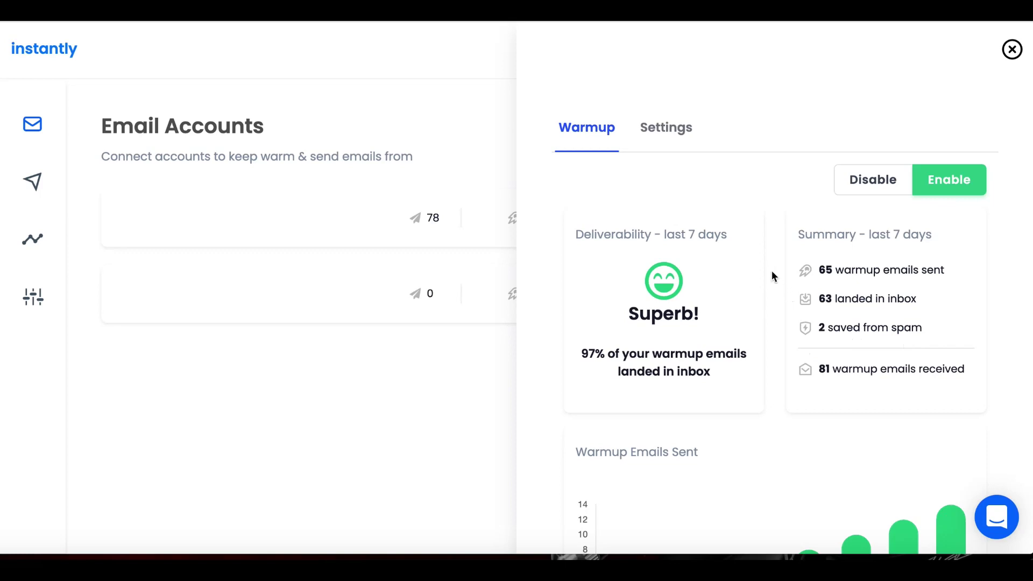
pyautogui.scroll(-2, 612, 224)
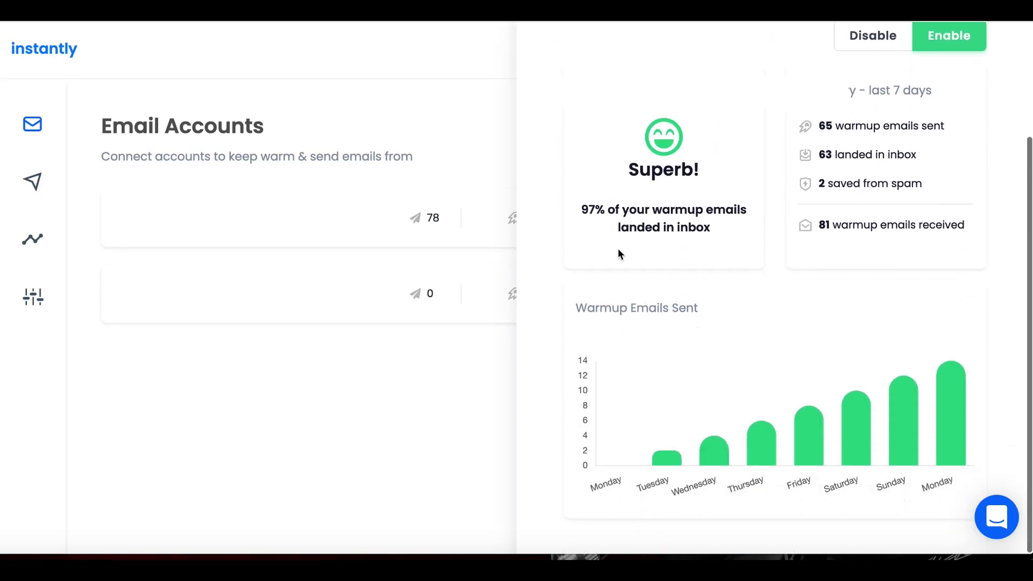
pyautogui.moveTo(902, 421)
pyautogui.scroll(2, 778, 307)
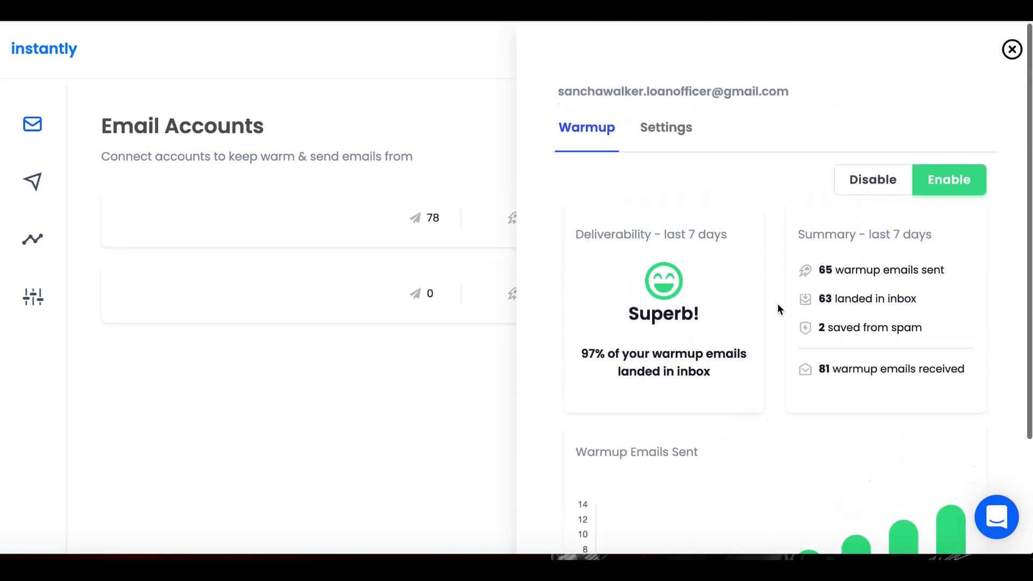
# Step: Review the account's settings (200 daily limit, warmup 2/day, limit 20), then close the panel
pyautogui.click(667, 133)
pyautogui.scroll(-1, 539, 201)
pyautogui.scroll(-3, 539, 199)
pyautogui.scroll(-1, 539, 199)
pyautogui.scroll(-1, 539, 199)
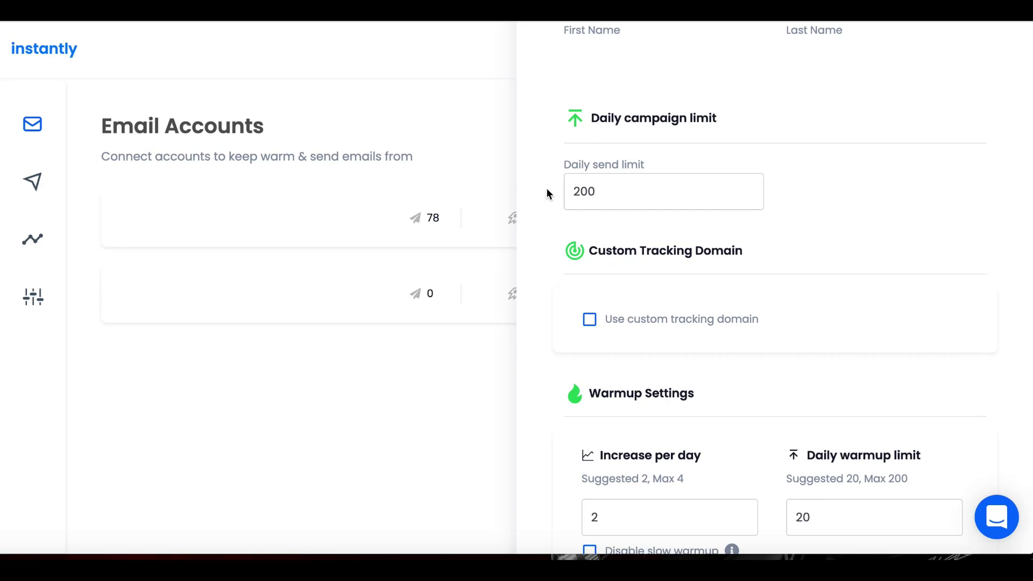
pyautogui.scroll(-2, 547, 194)
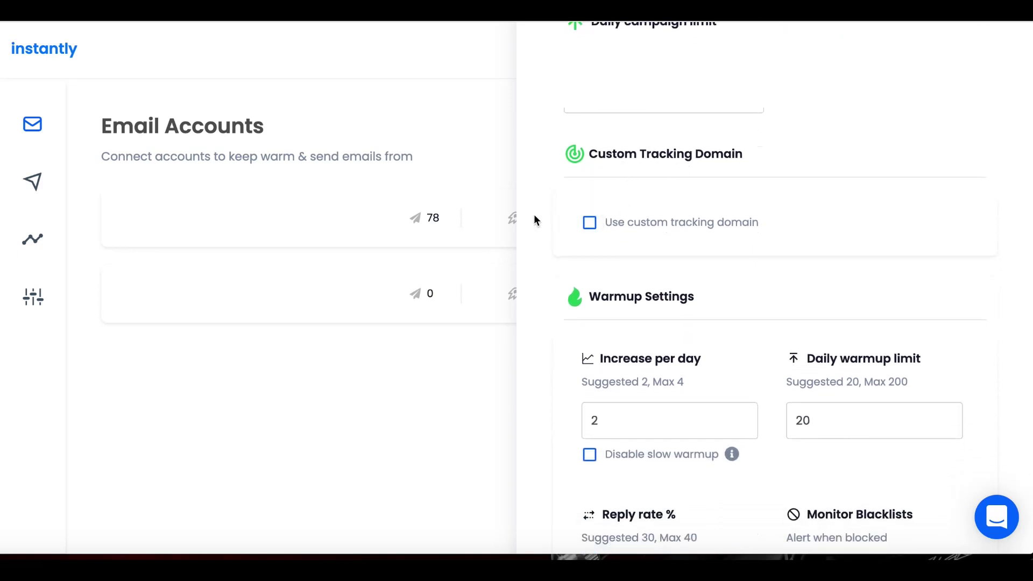
pyautogui.scroll(-2, 534, 216)
pyautogui.scroll(-1, 534, 216)
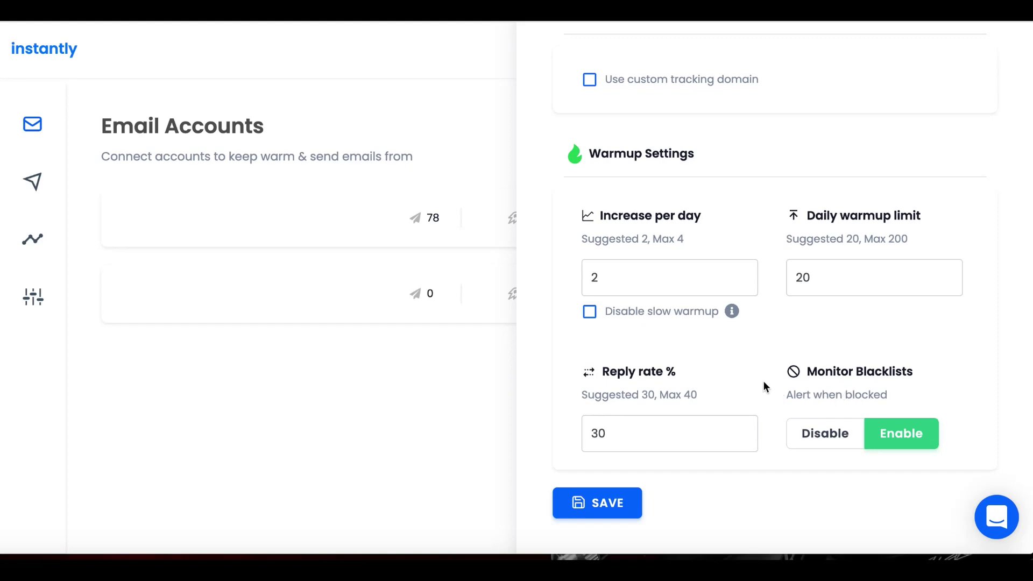
pyautogui.scroll(5, 712, 250)
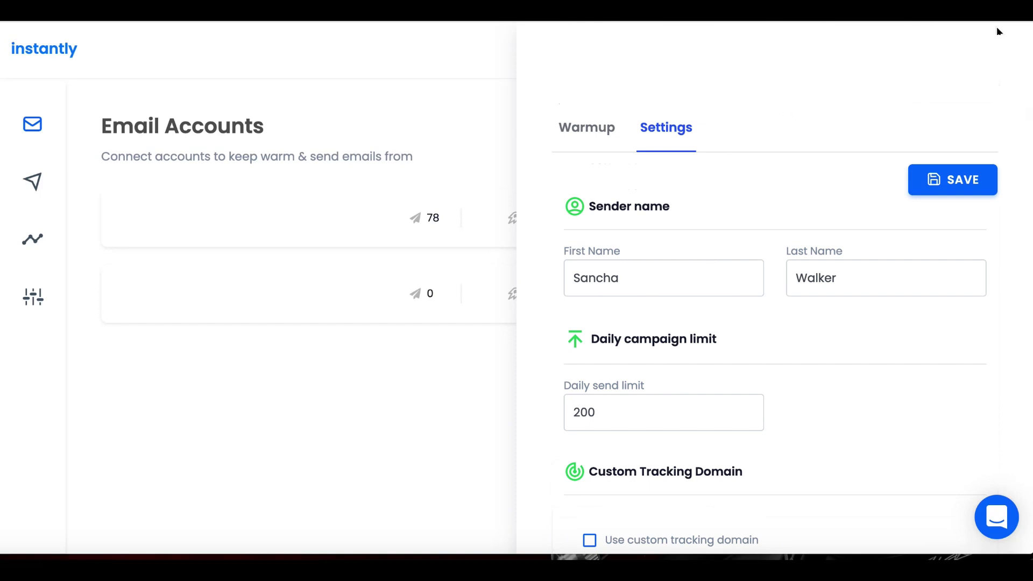
pyautogui.press('Escape')
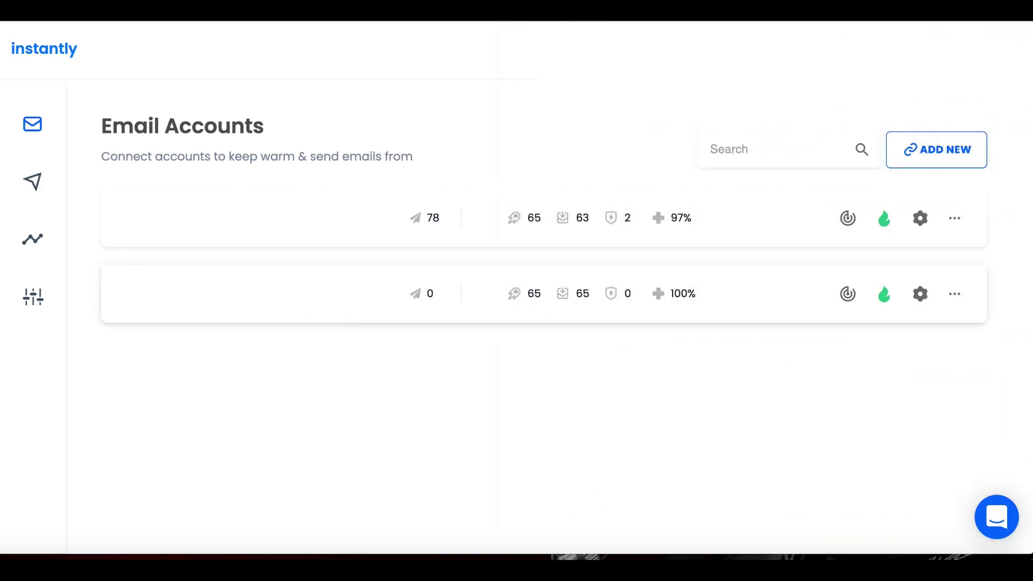
# Step: From the Campaigns list, open the South Carolina REAs campaign's analytics
pyautogui.click(36, 185)
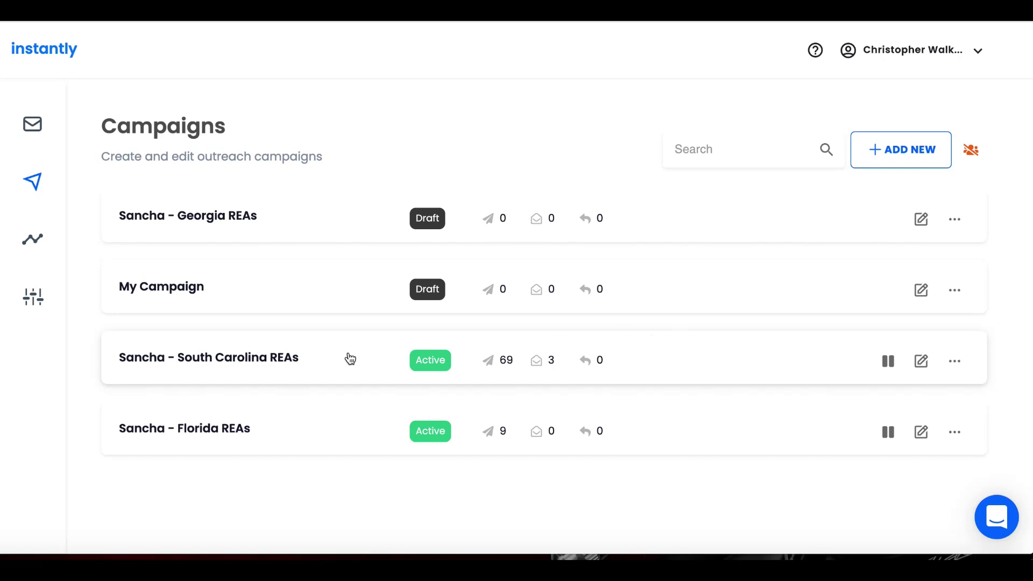
pyautogui.click(349, 358)
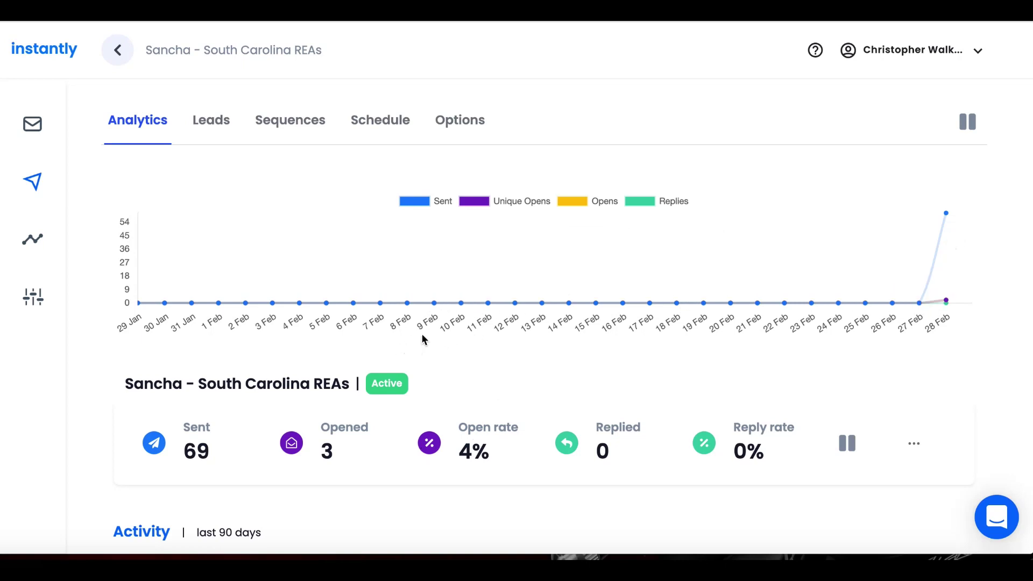
# Step: Show the campaign's 631 not-yet-contacted real estate agent leads
pyautogui.click(205, 135)
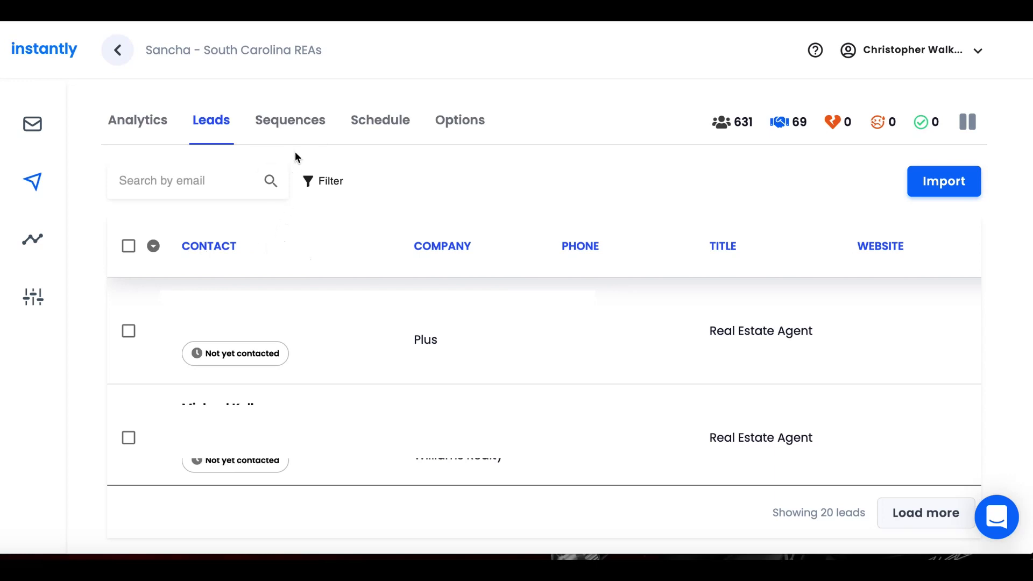
# Step: View Step 1 of the email sequence about helping clients qualify and close
pyautogui.click(296, 122)
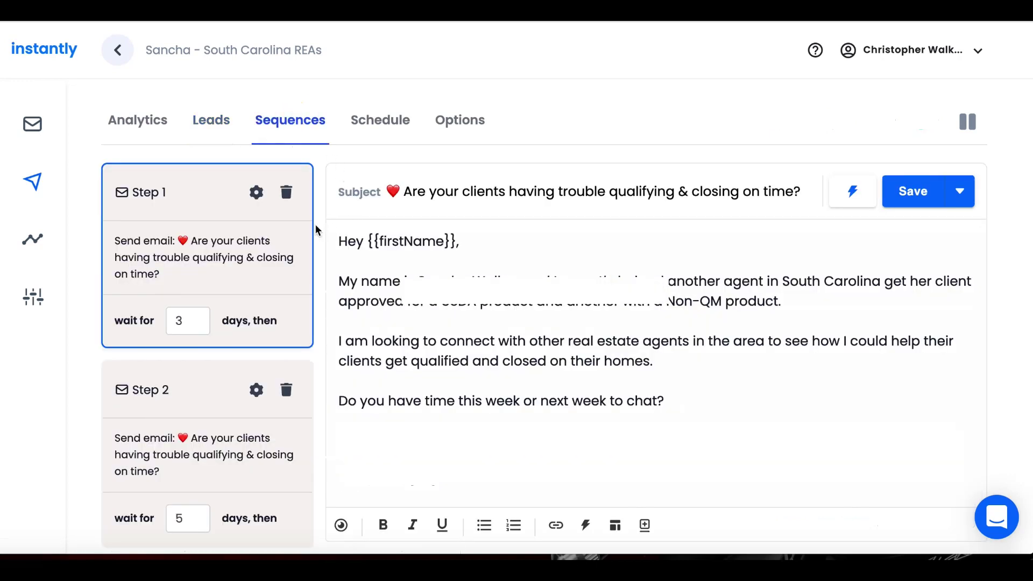
pyautogui.scroll(-1, 226, 210)
pyautogui.scroll(-1, 226, 211)
pyautogui.scroll(-1, 226, 211)
pyautogui.scroll(-1, 225, 211)
pyautogui.scroll(2, 226, 211)
pyautogui.scroll(-1, 181, 222)
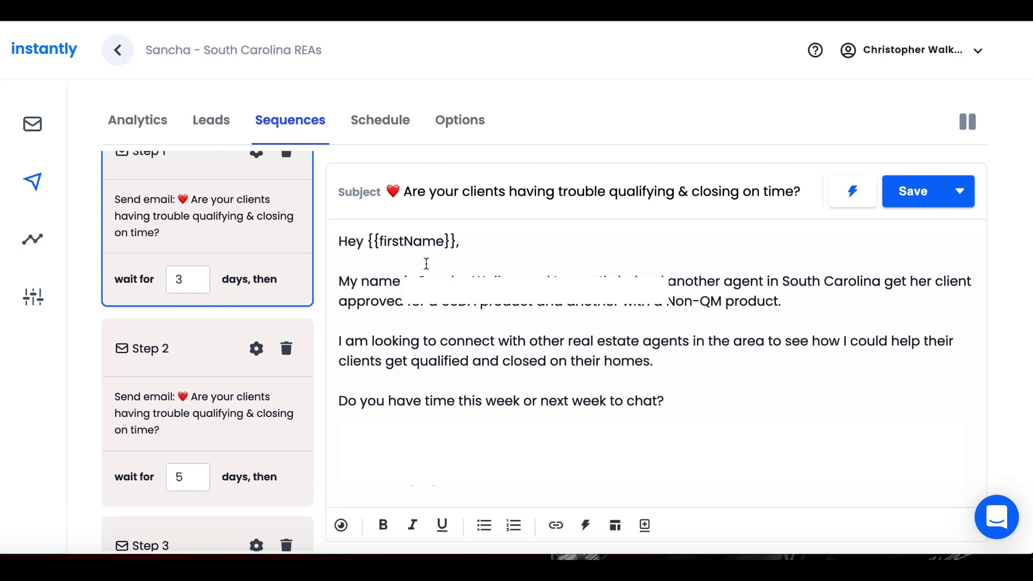
pyautogui.scroll(-1, 415, 244)
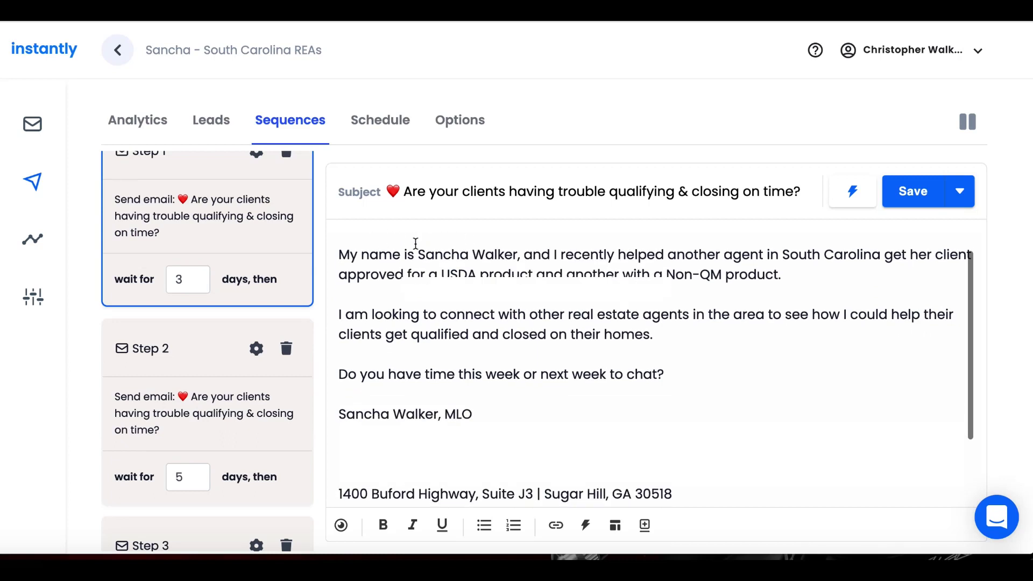
pyautogui.scroll(-2, 415, 244)
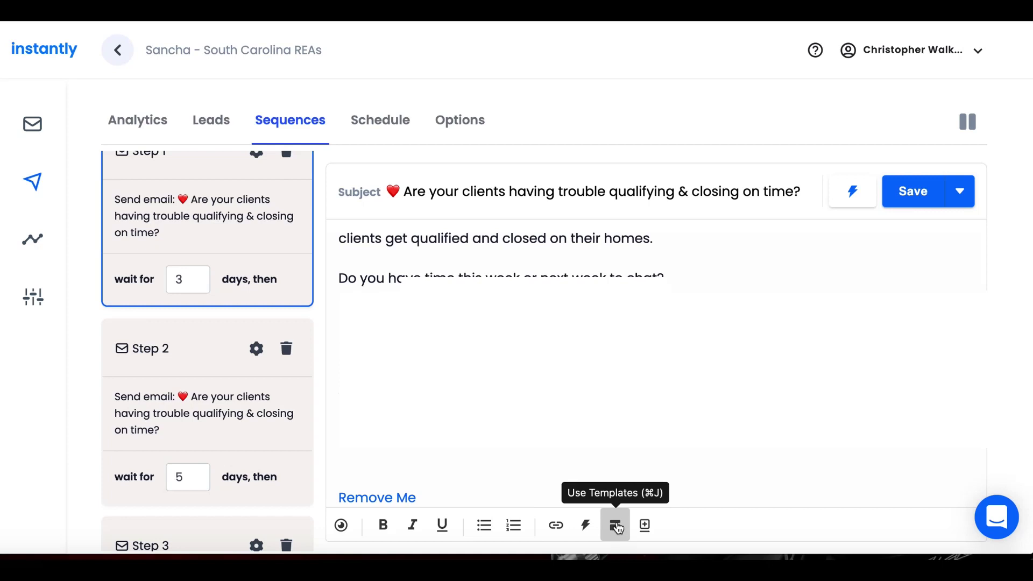
pyautogui.click(616, 527)
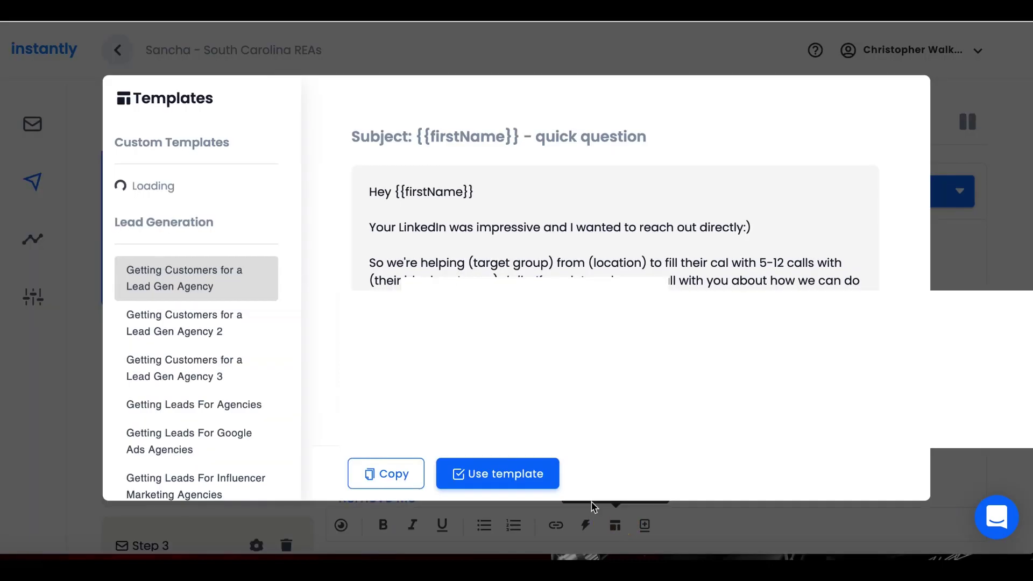
pyautogui.scroll(-2, 186, 275)
pyautogui.scroll(-1, 186, 274)
pyautogui.scroll(-2, 185, 274)
pyautogui.scroll(-1, 185, 275)
pyautogui.scroll(-1, 186, 275)
pyautogui.click(186, 276)
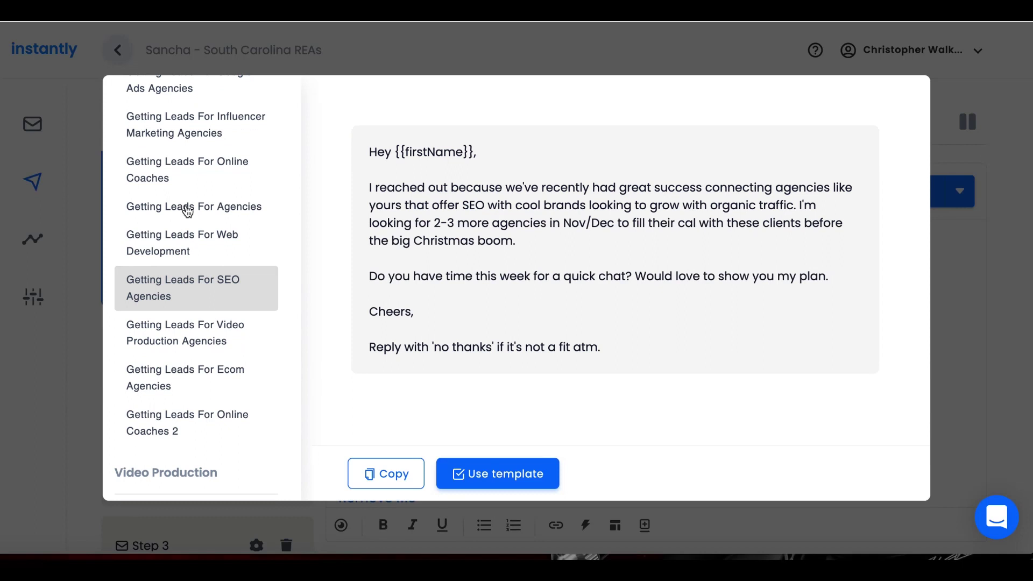
pyautogui.click(187, 208)
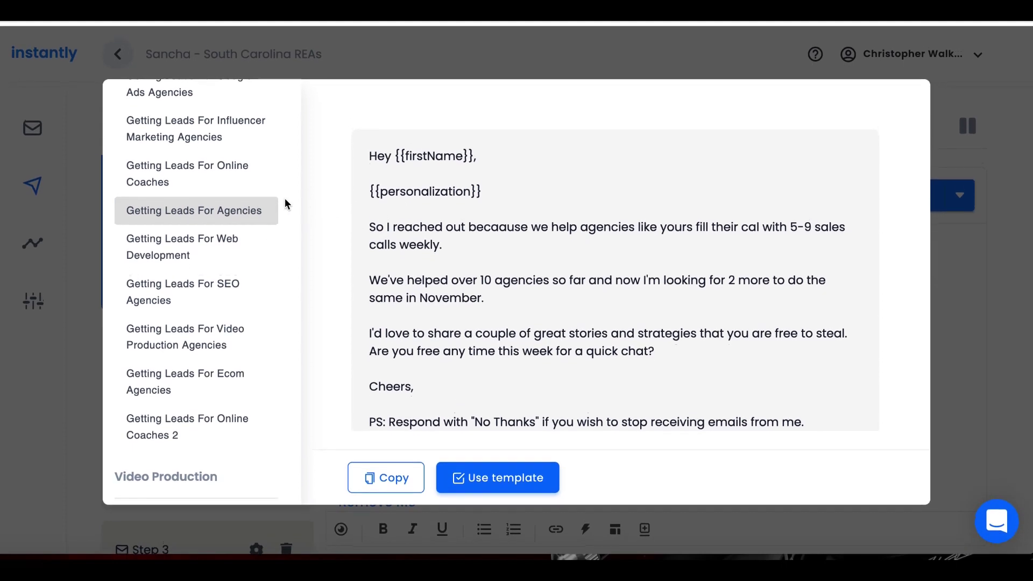
pyautogui.scroll(5, 242, 207)
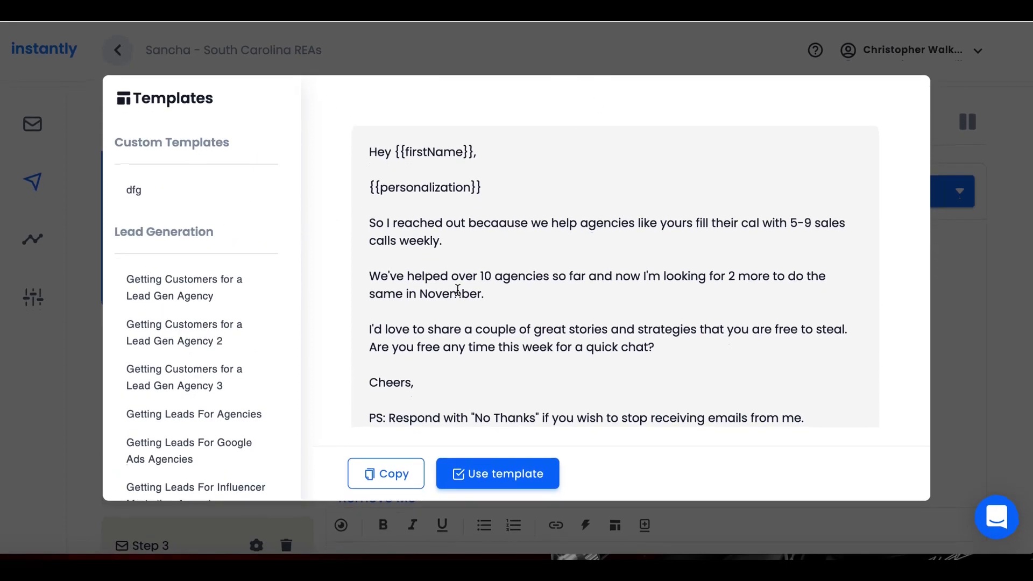
pyautogui.scroll(-10, 223, 290)
pyautogui.scroll(-2, 223, 289)
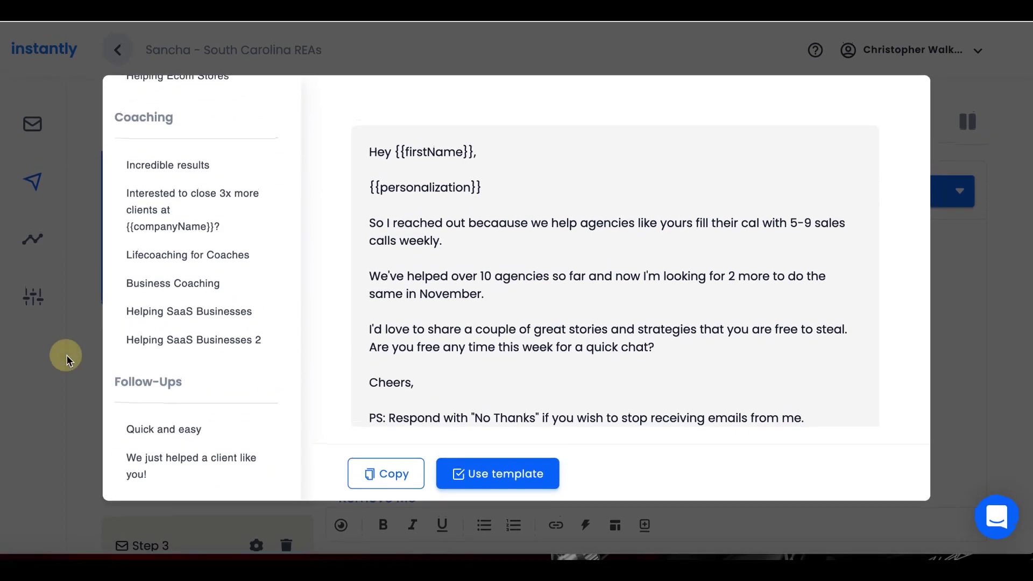
pyautogui.click(67, 355)
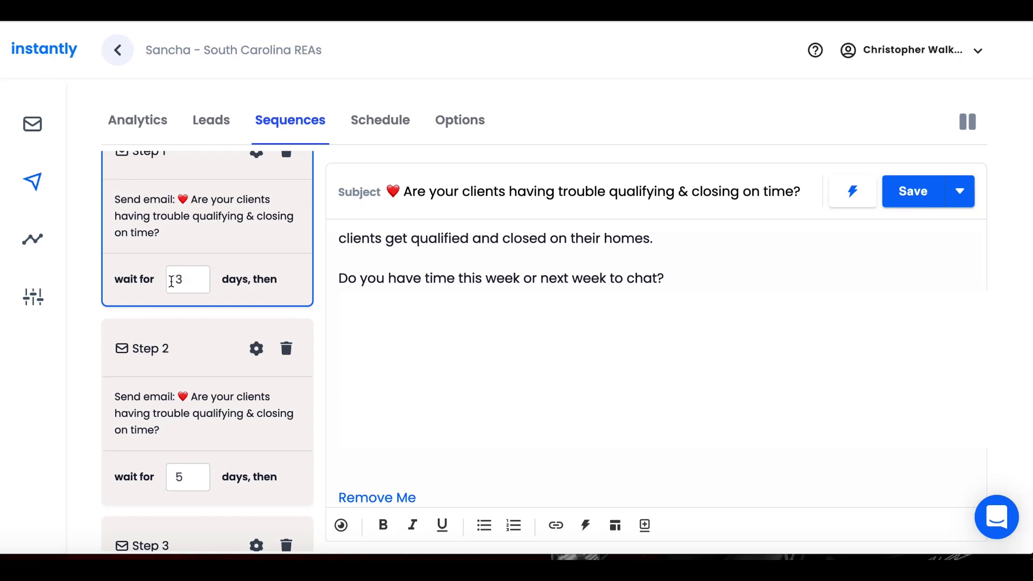
pyautogui.scroll(1, 162, 323)
pyautogui.scroll(-2, 158, 343)
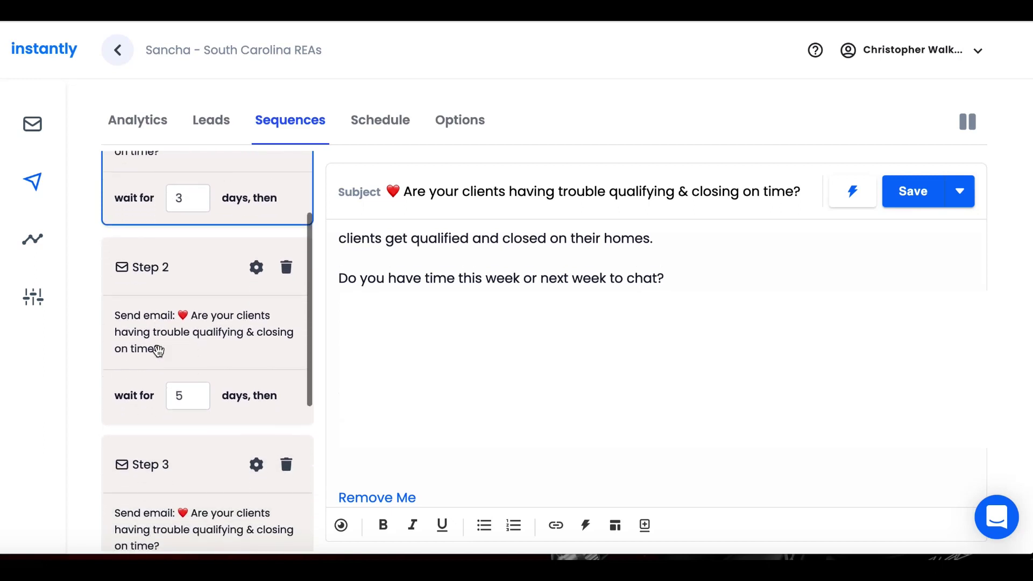
# Step: View Step 2's short bump follow-up email in the sequence
pyautogui.click(187, 348)
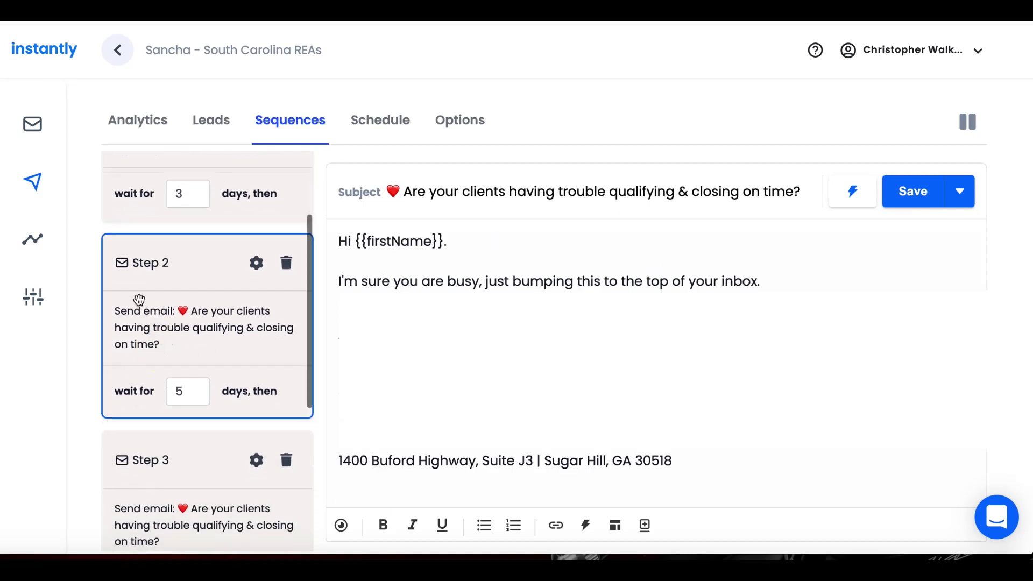
pyautogui.scroll(-3, 144, 331)
pyautogui.scroll(-2, 144, 332)
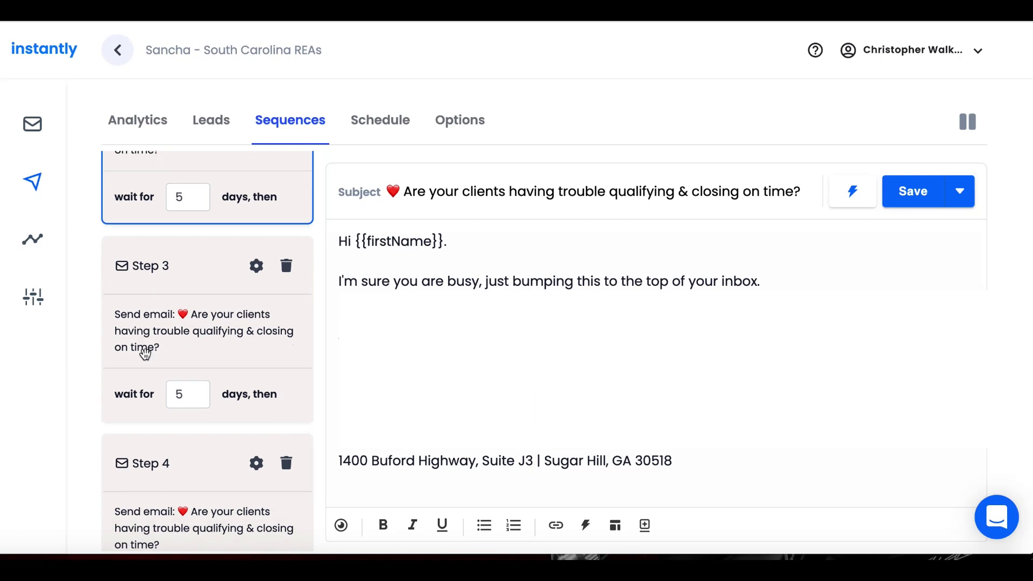
pyautogui.scroll(-2, 141, 353)
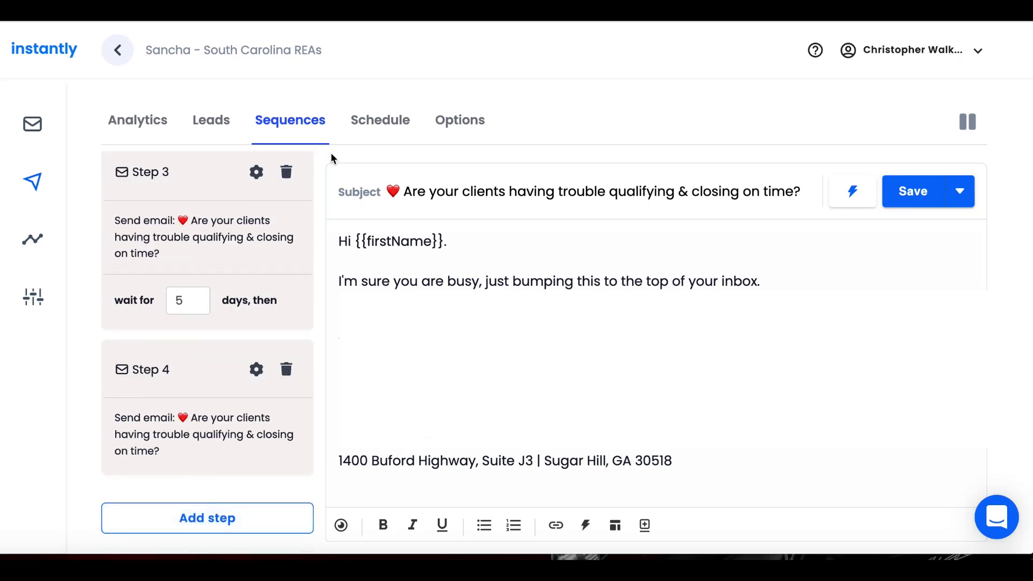
# Step: Show the Weekday schedule: Monday–Friday, 6:00 AM to 10:00 PM Eastern
pyautogui.click(376, 125)
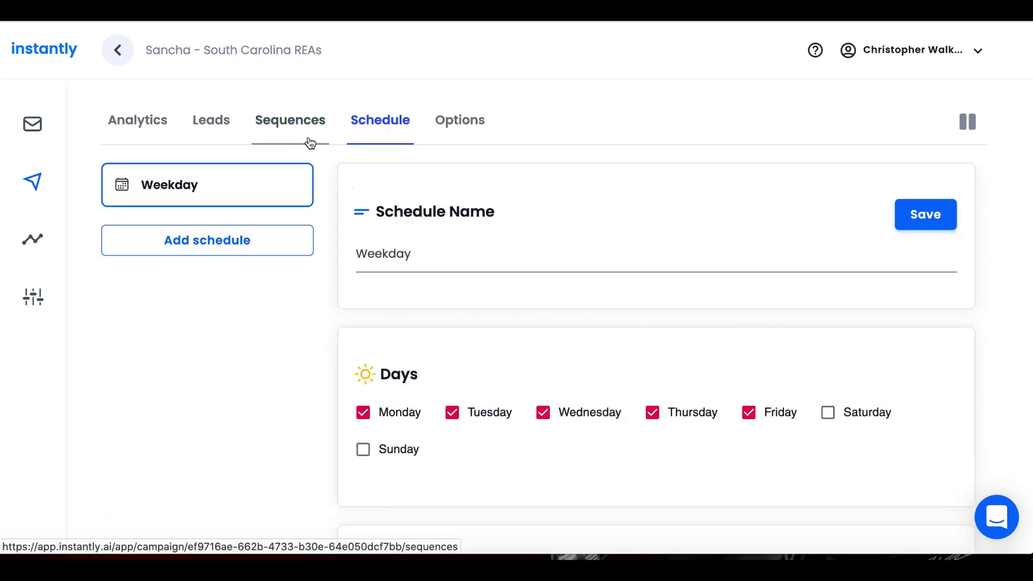
pyautogui.scroll(-1, 330, 174)
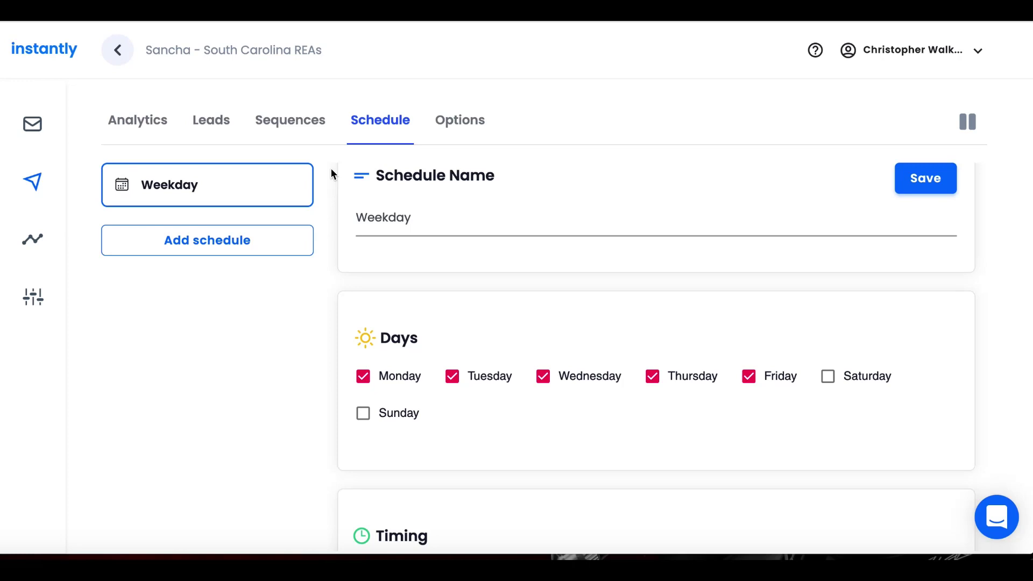
pyautogui.scroll(-1, 330, 169)
pyautogui.scroll(-6, 330, 169)
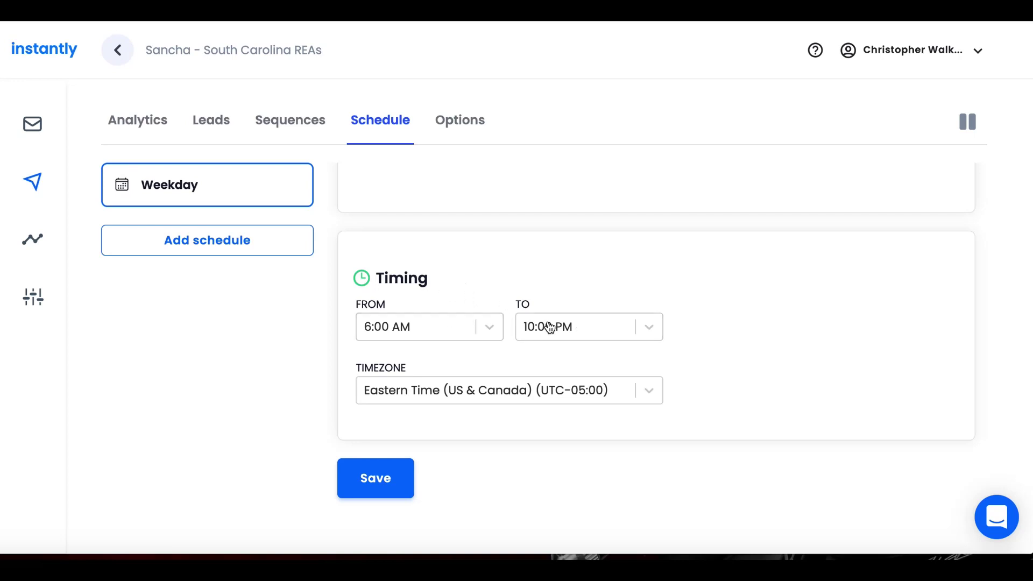
pyautogui.scroll(5, 416, 357)
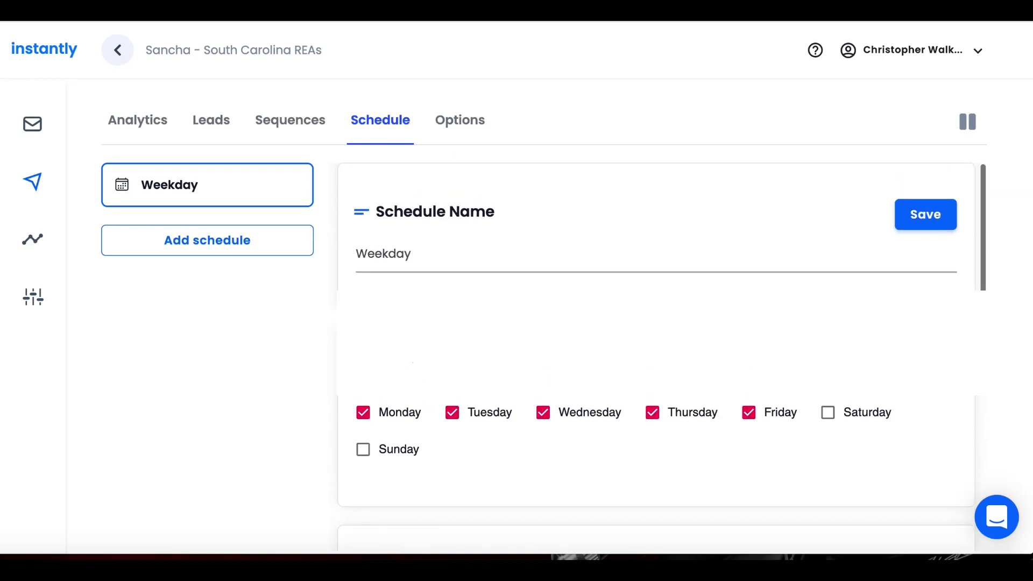
# Step: Review campaign options with open tracking, stop on reply and smart send enabled
pyautogui.click(452, 130)
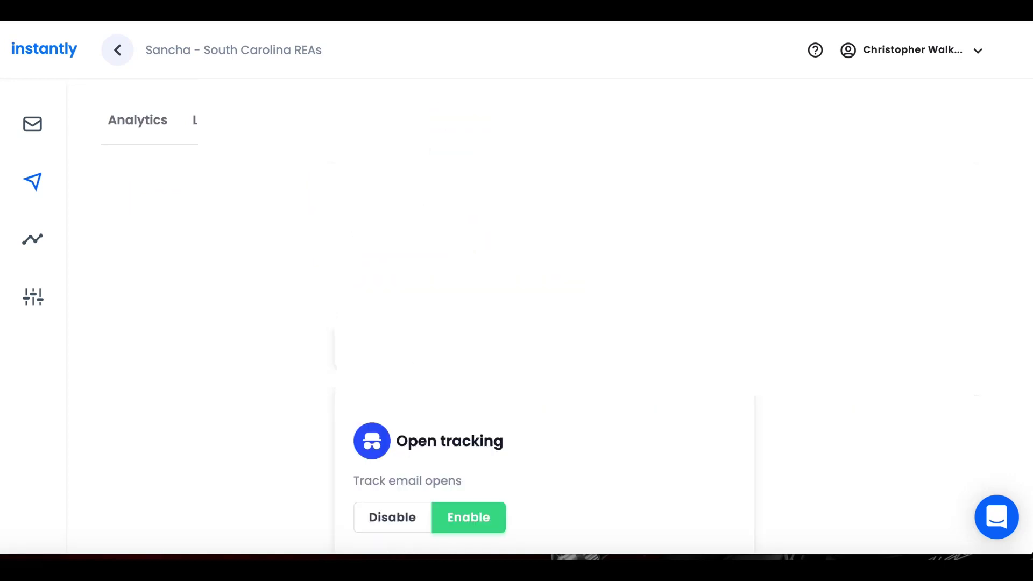
pyautogui.scroll(-1, 545, 324)
pyautogui.scroll(-1, 544, 323)
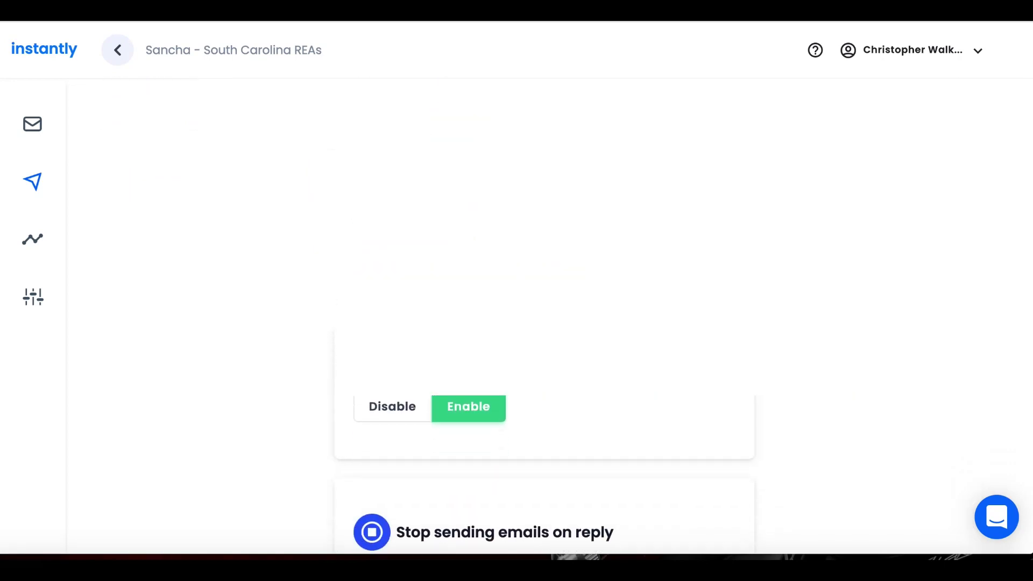
pyautogui.scroll(-1, 420, 234)
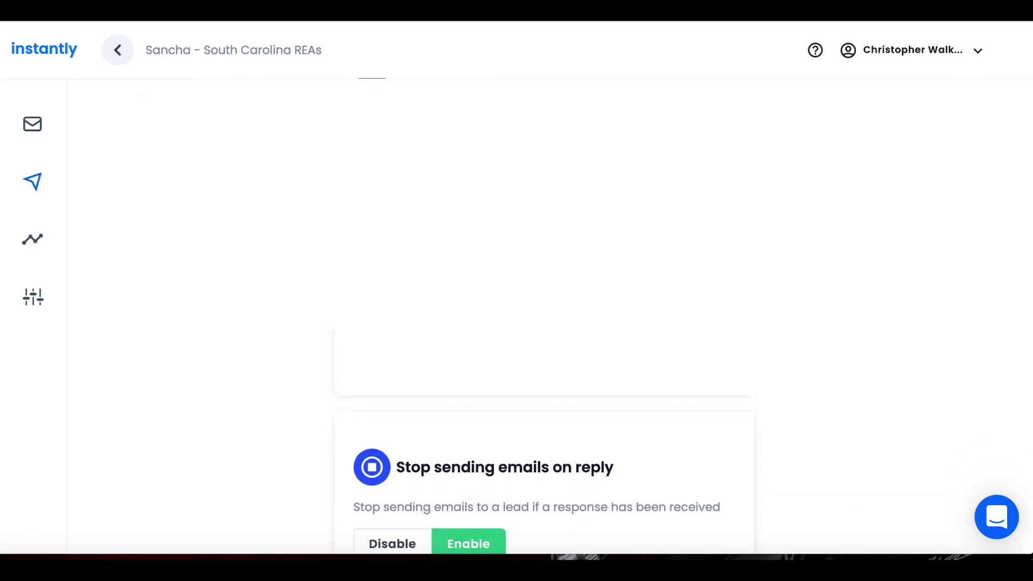
pyautogui.scroll(-1, 420, 235)
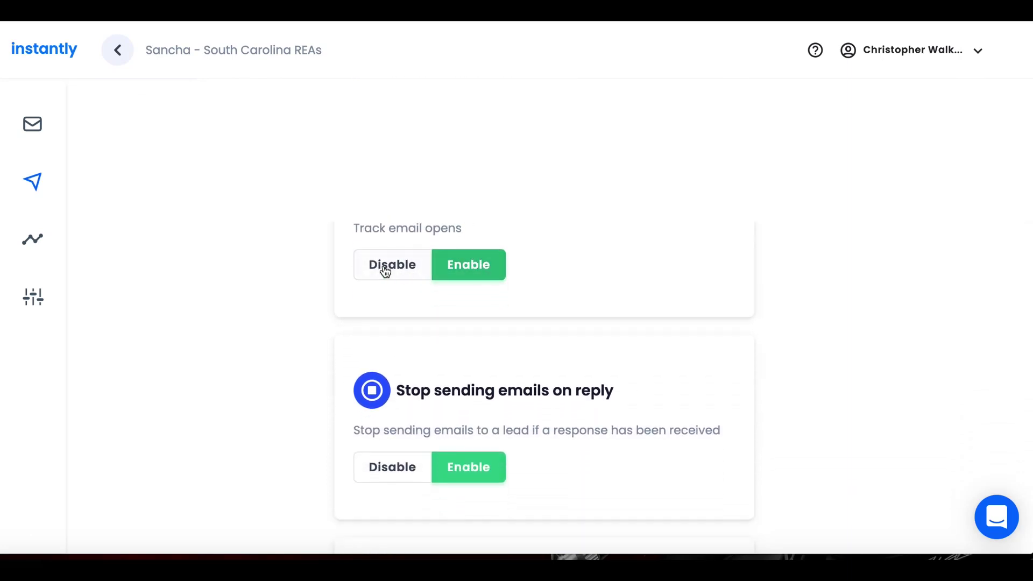
pyautogui.scroll(-1, 324, 221)
pyautogui.scroll(-3, 323, 215)
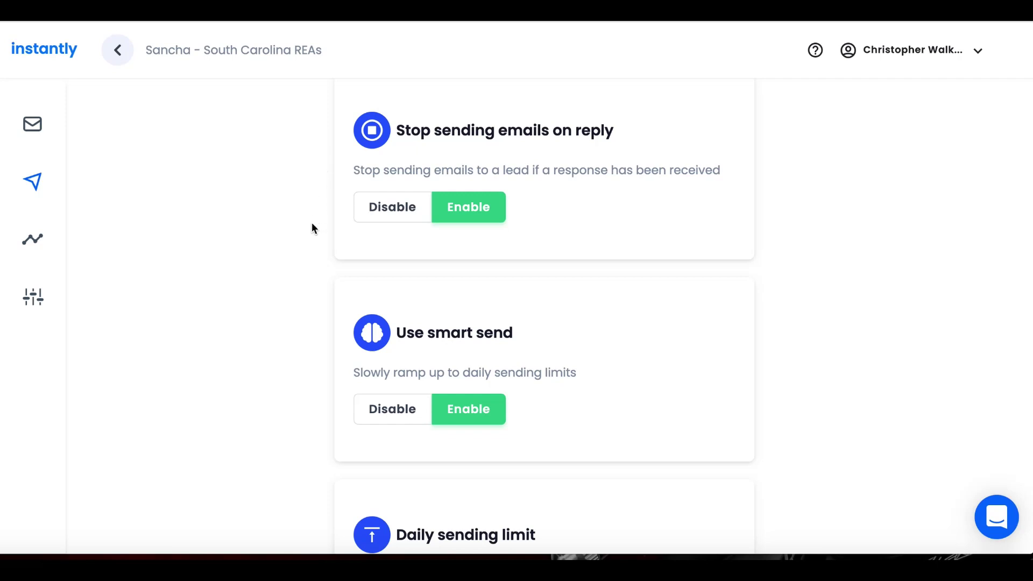
pyautogui.scroll(-1, 312, 223)
pyautogui.scroll(1, 311, 222)
pyautogui.scroll(1, 312, 222)
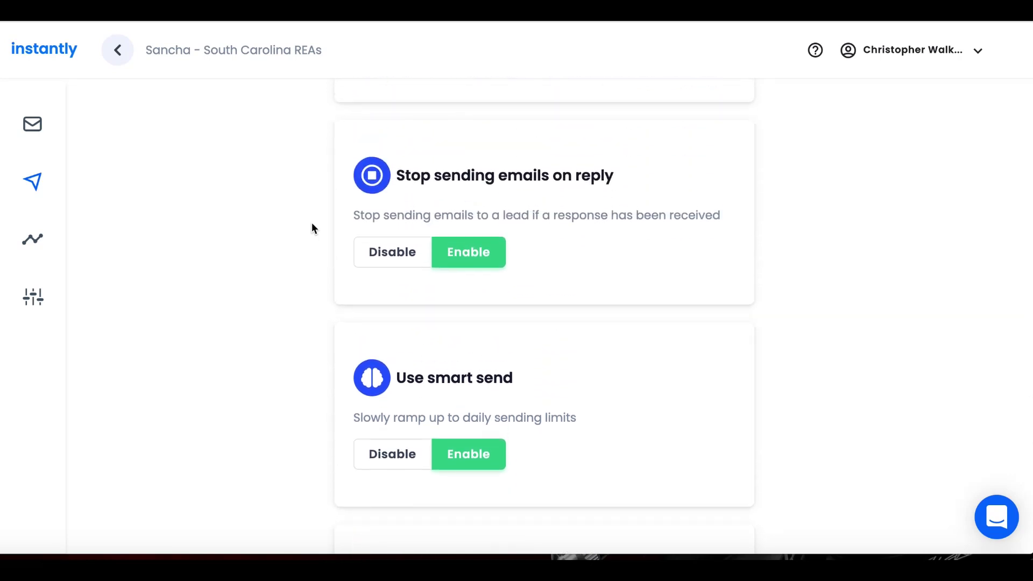
pyautogui.scroll(-1, 312, 224)
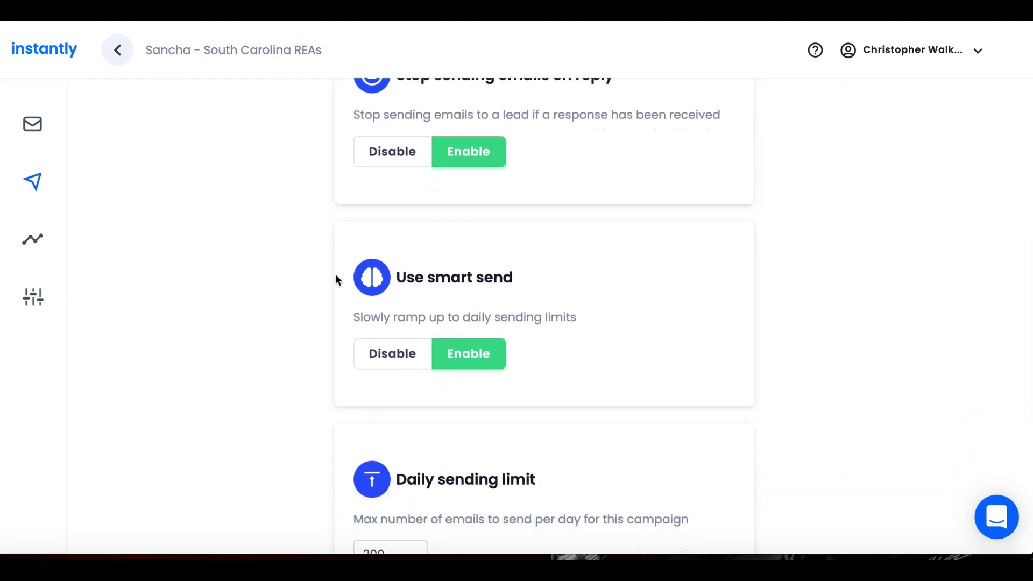
pyautogui.scroll(-1, 318, 275)
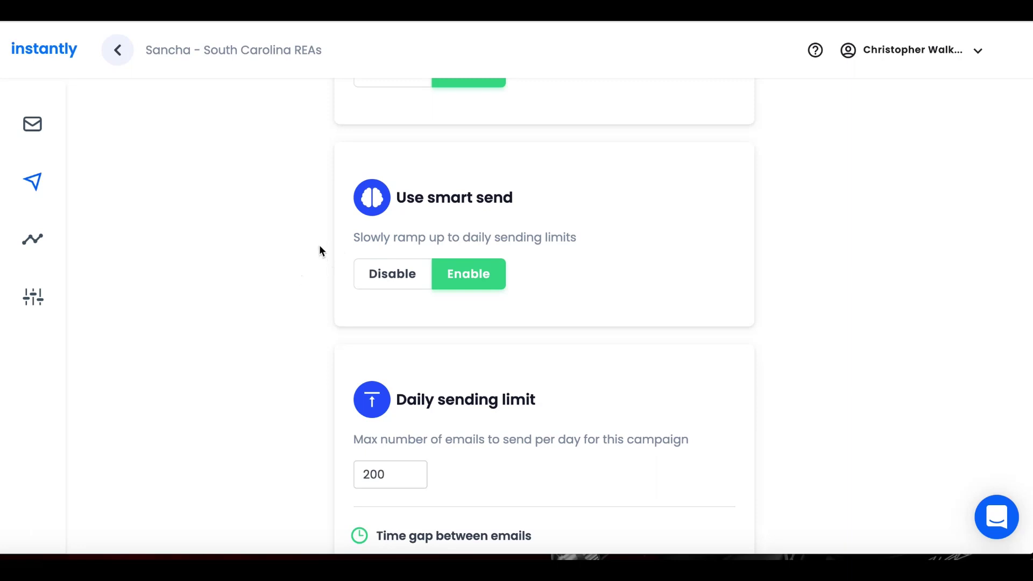
pyautogui.scroll(-2, 319, 252)
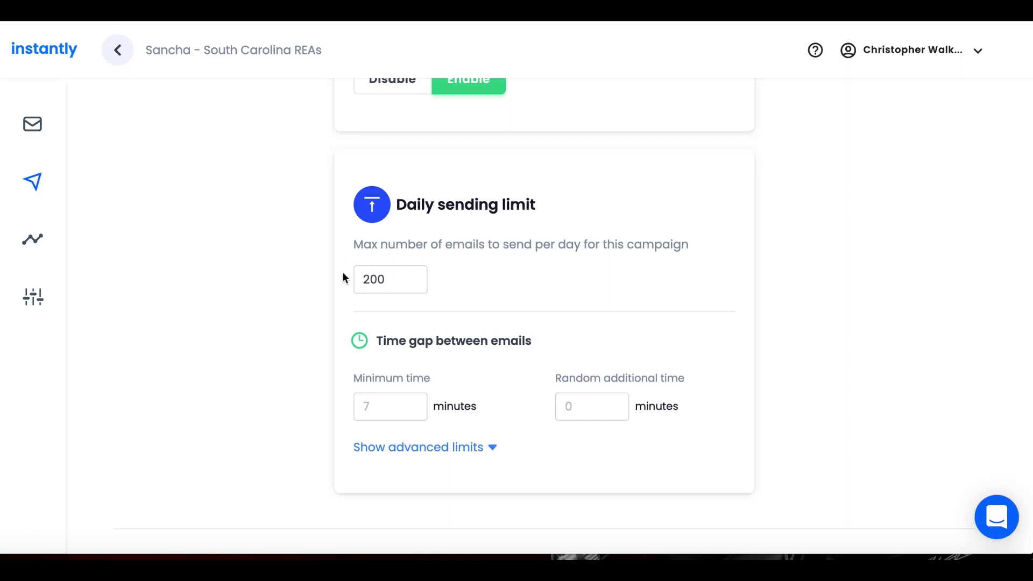
pyautogui.scroll(-1, 311, 283)
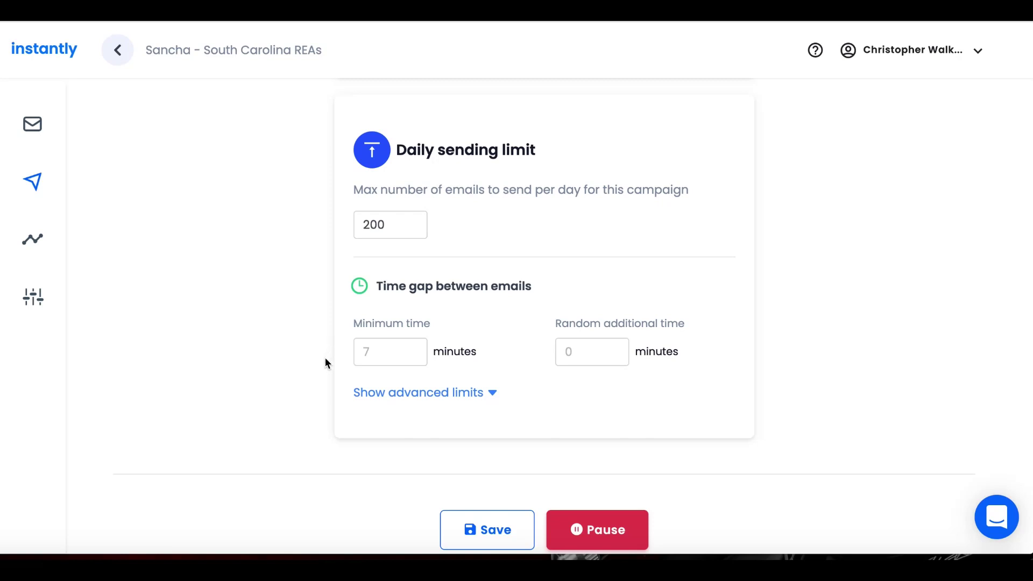
# Step: Reveal advanced limits like max new leads and save the campaign's sending options
pyautogui.click(376, 393)
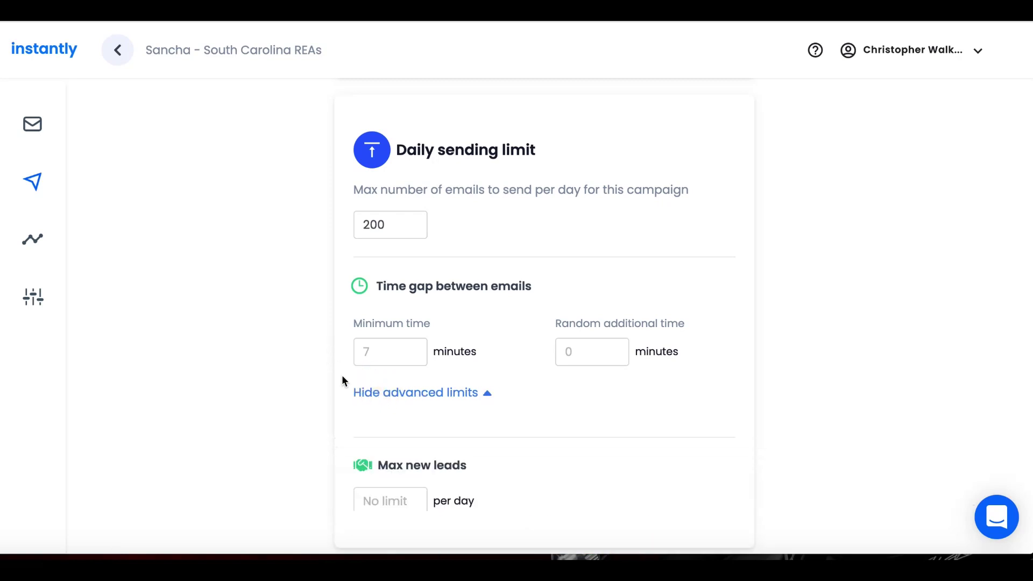
pyautogui.scroll(-2, 320, 364)
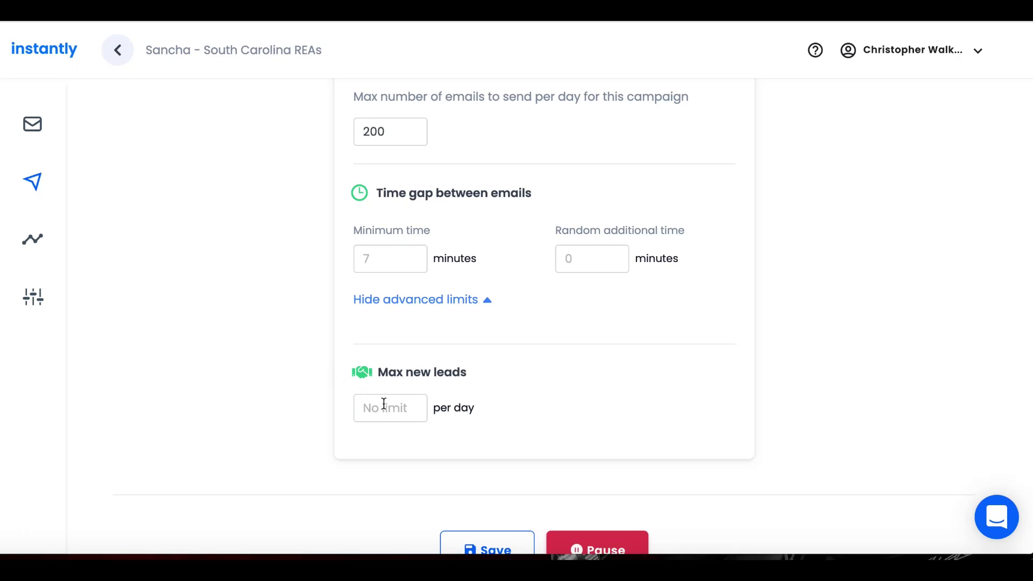
pyautogui.scroll(-1, 313, 381)
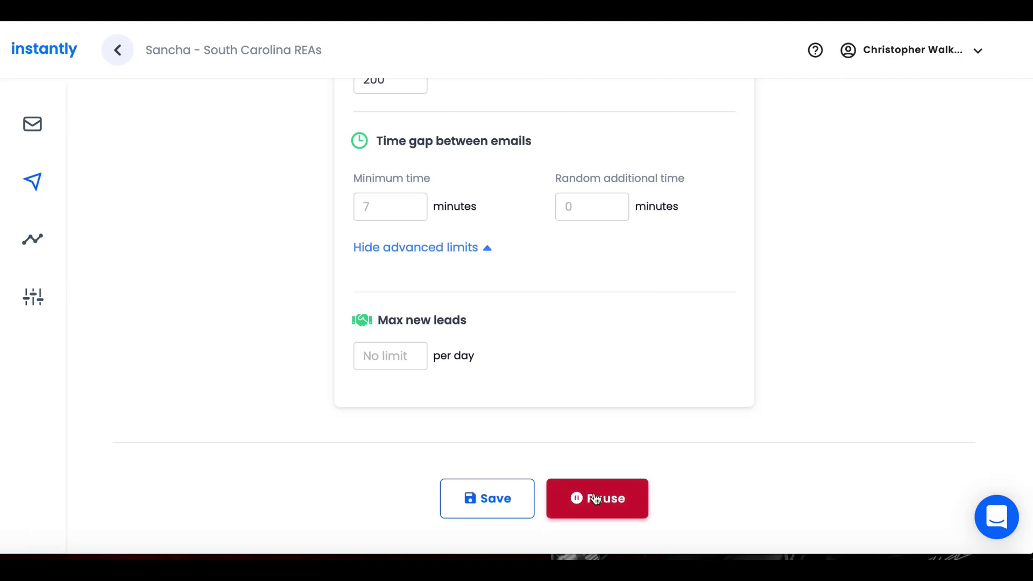
pyautogui.click(496, 500)
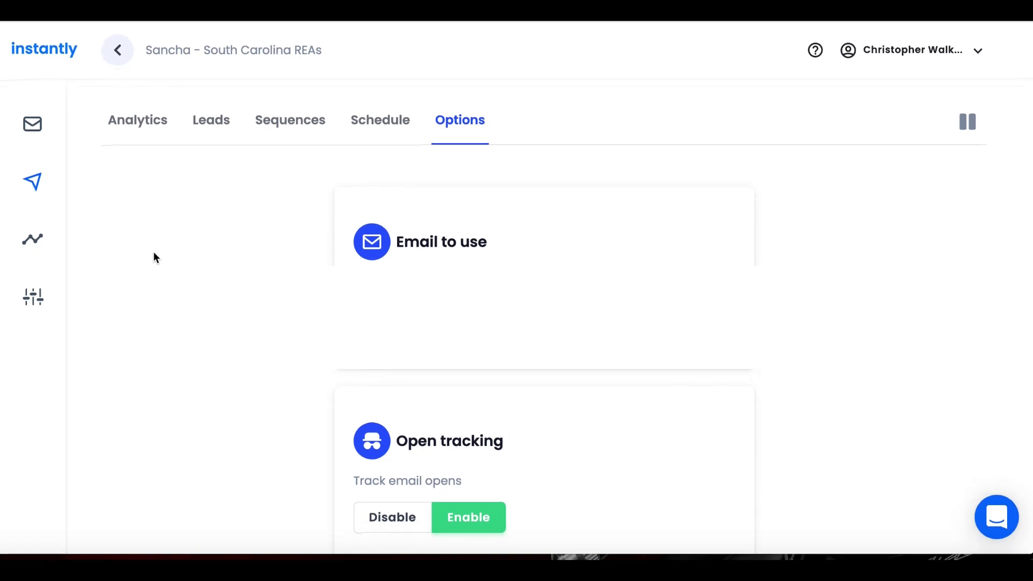
pyautogui.click(33, 238)
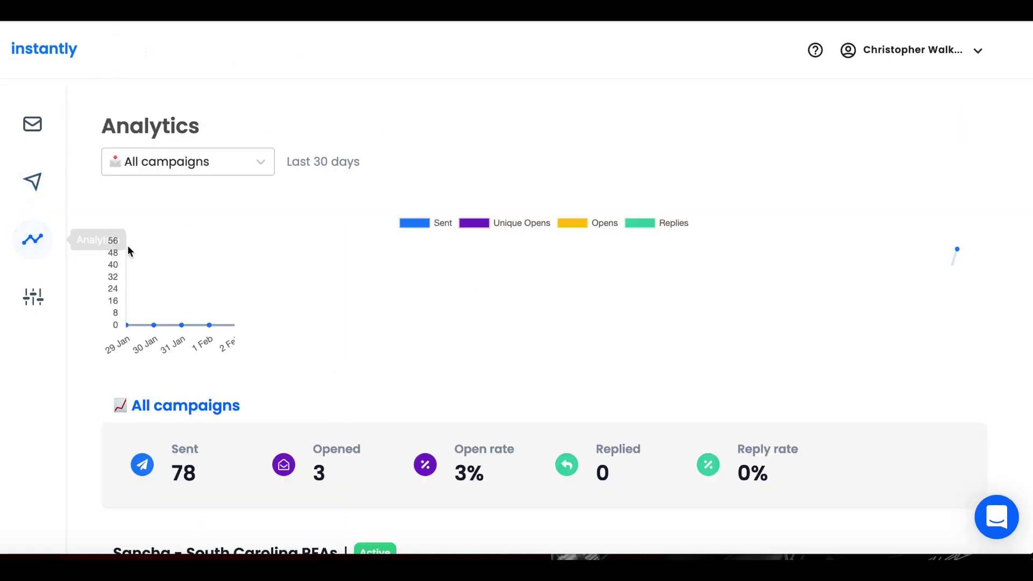
pyautogui.scroll(-1, 143, 254)
pyautogui.scroll(-1, 153, 254)
pyautogui.scroll(-1, 164, 257)
pyautogui.scroll(1, 163, 257)
pyautogui.scroll(2, 163, 257)
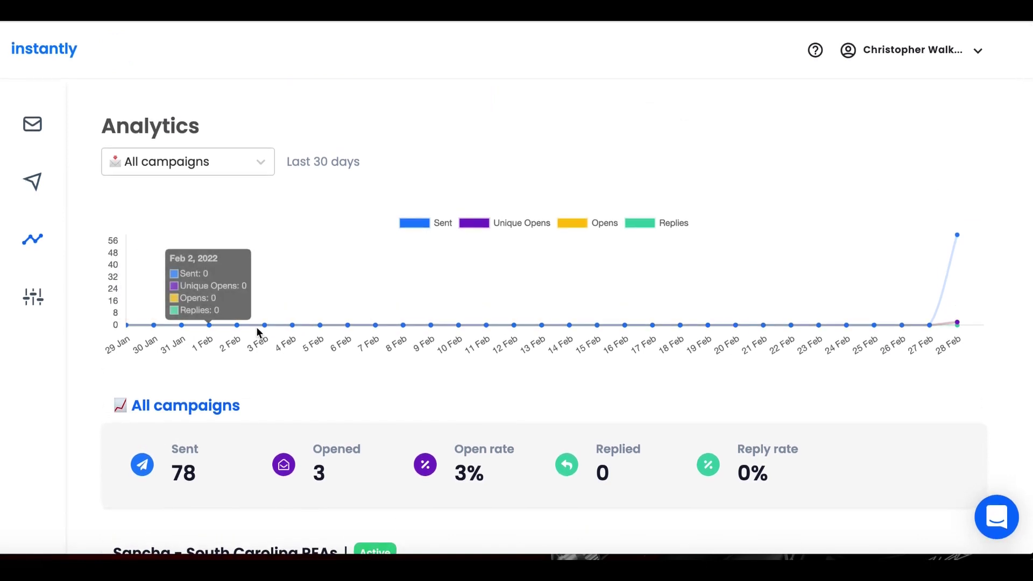
pyautogui.click(261, 164)
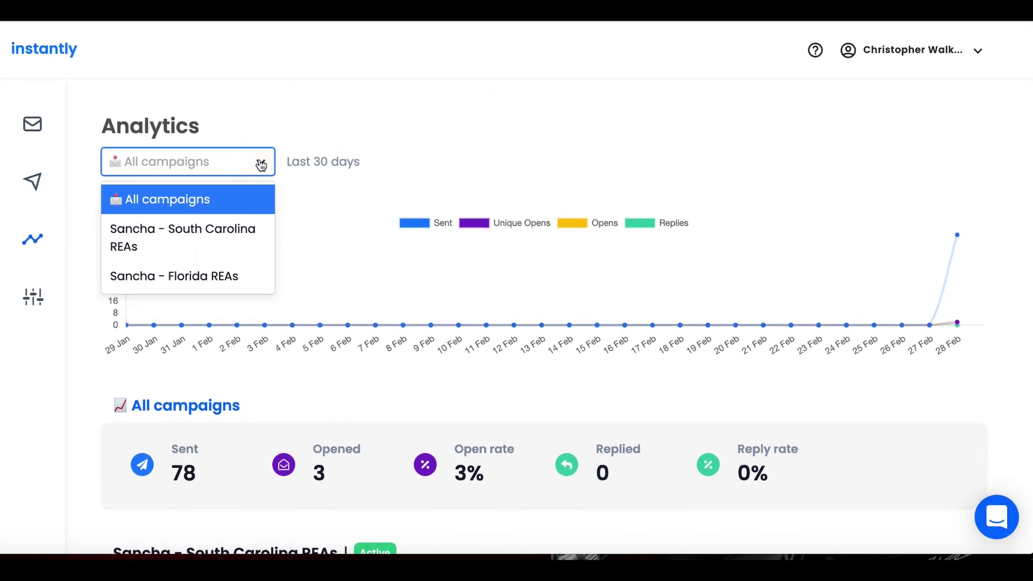
pyautogui.click(261, 164)
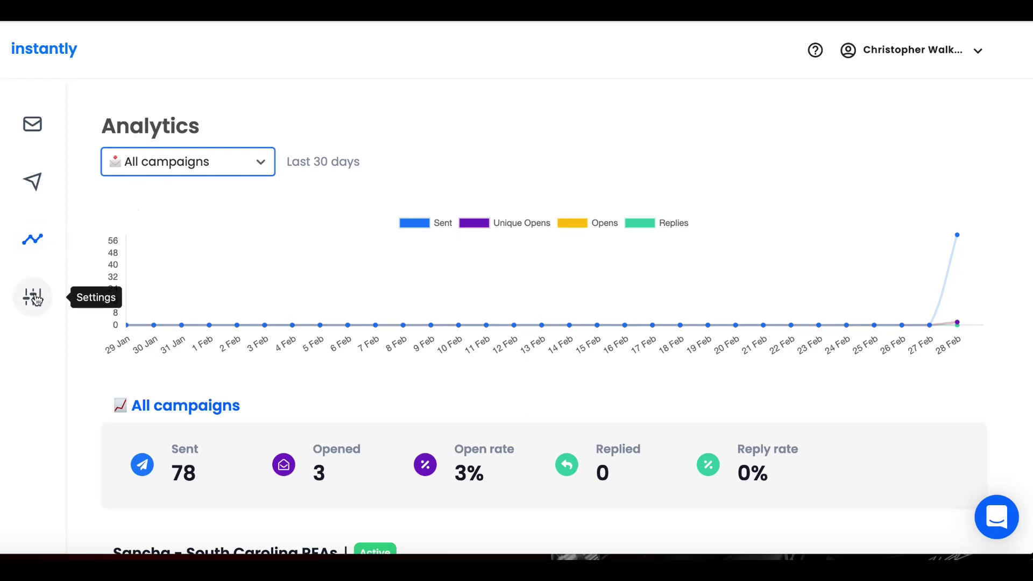
pyautogui.click(33, 298)
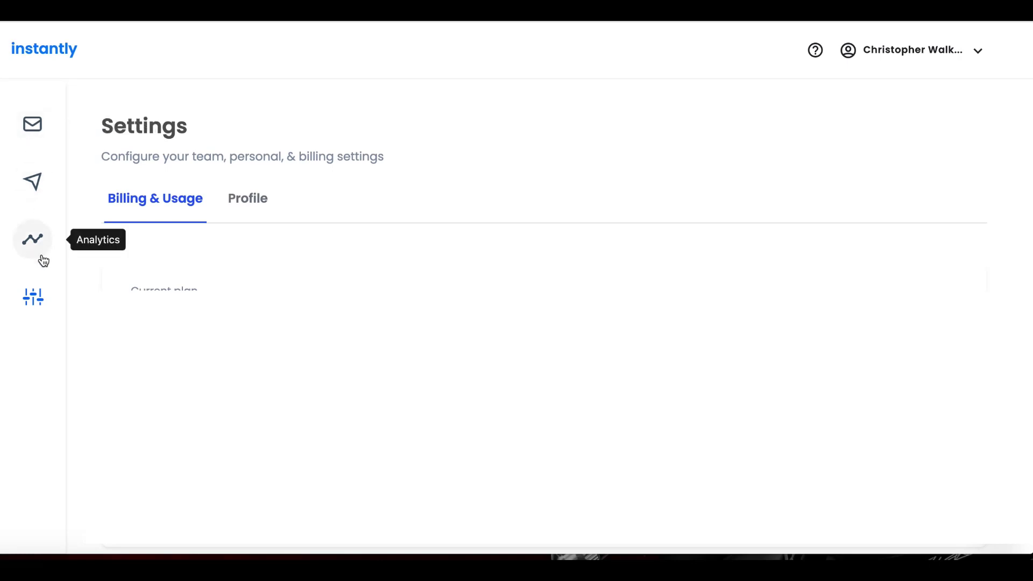
pyautogui.click(33, 240)
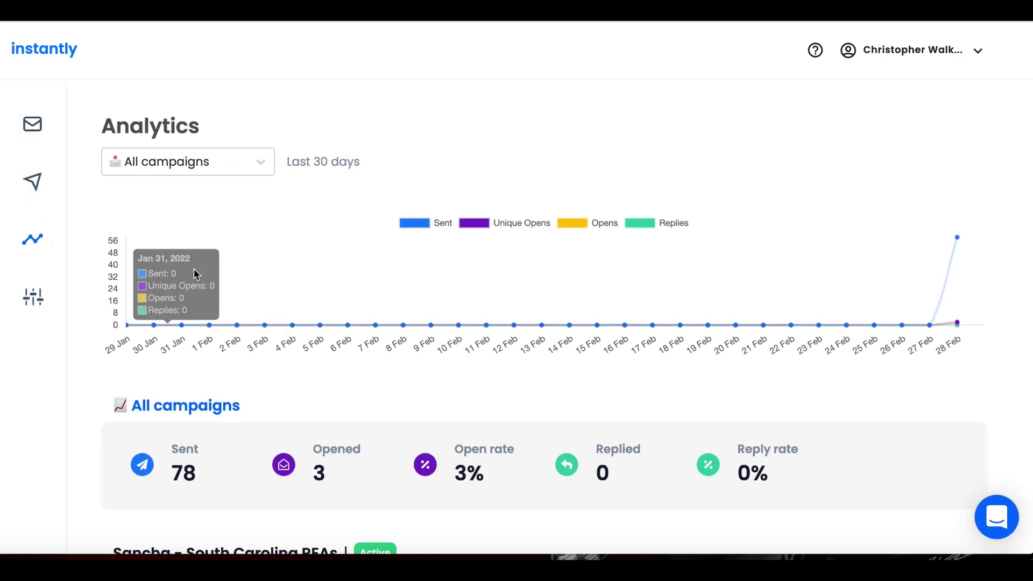